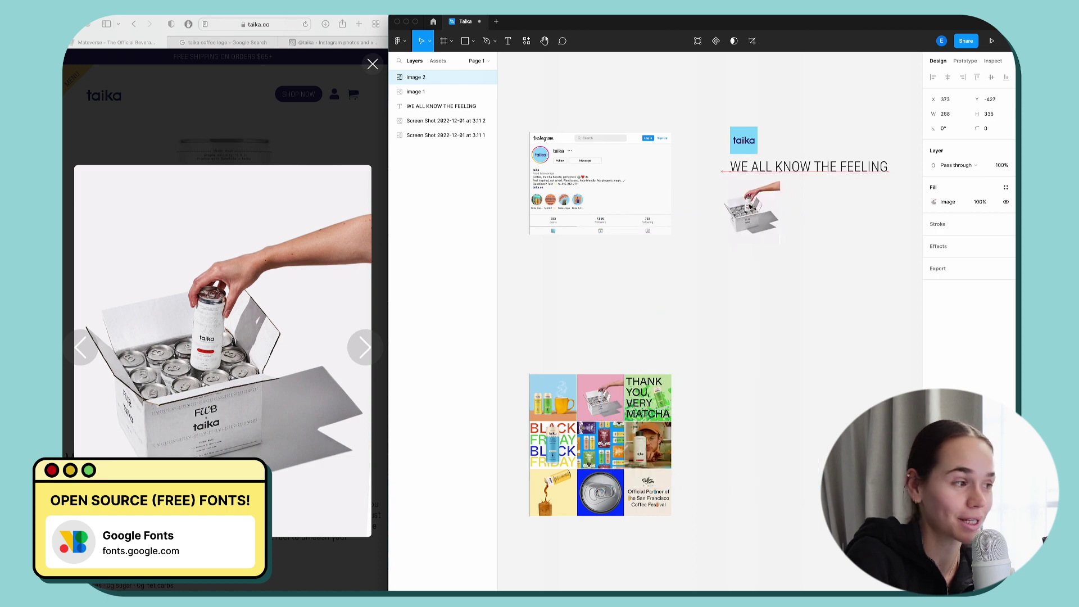
# Paste the taika website product photo and the matcha latte photo into the Figma moodboard.
pyautogui.rightClick(226, 252)
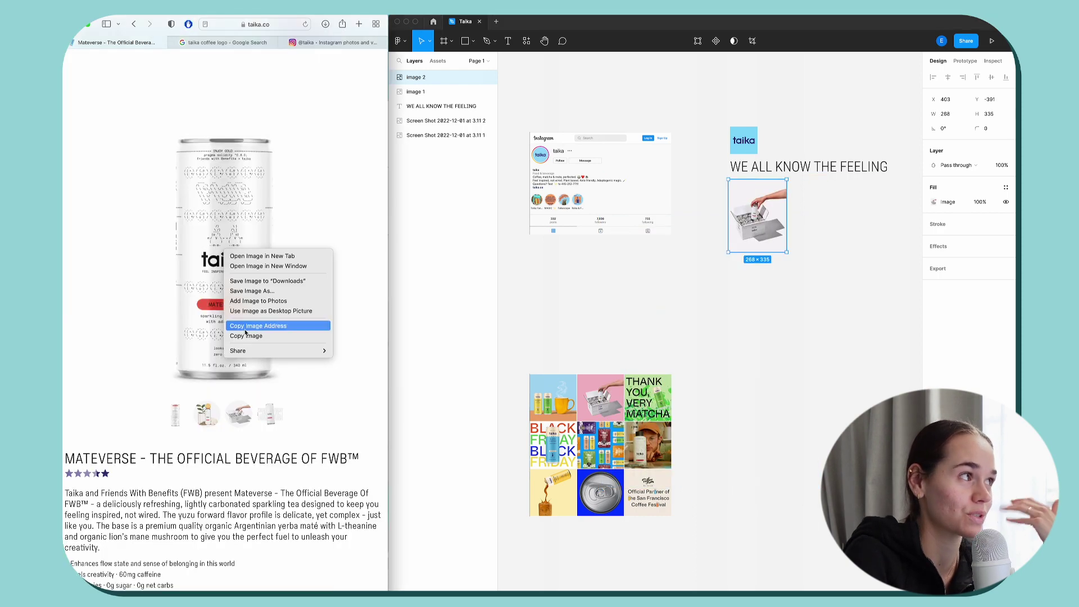
pyautogui.click(245, 336)
pyautogui.click(772, 223)
pyautogui.press('super+v')
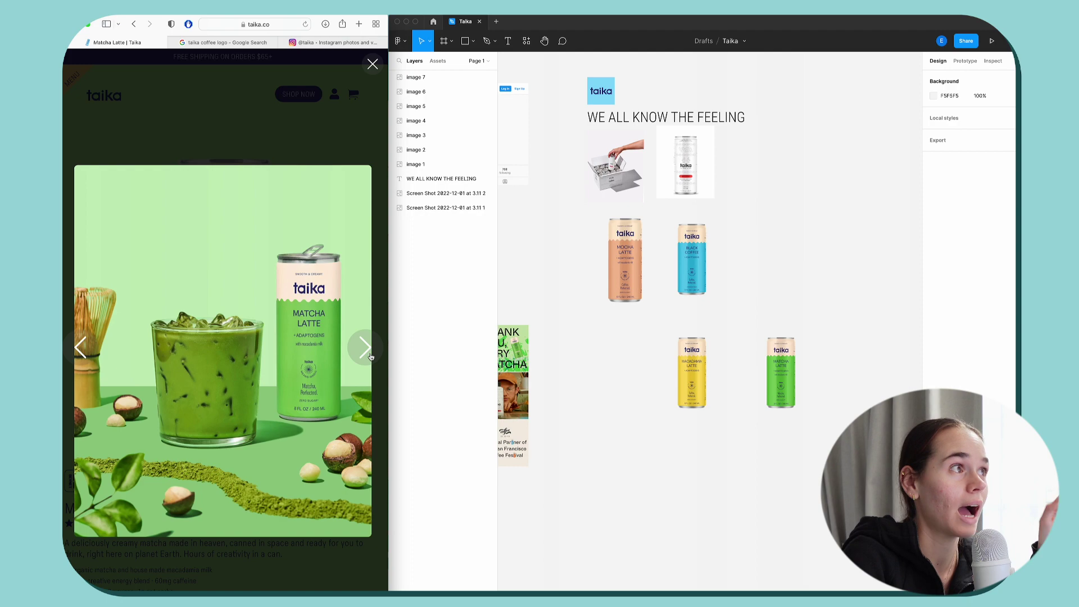
pyautogui.rightClick(260, 312)
pyautogui.click(298, 390)
pyautogui.press('super+v')
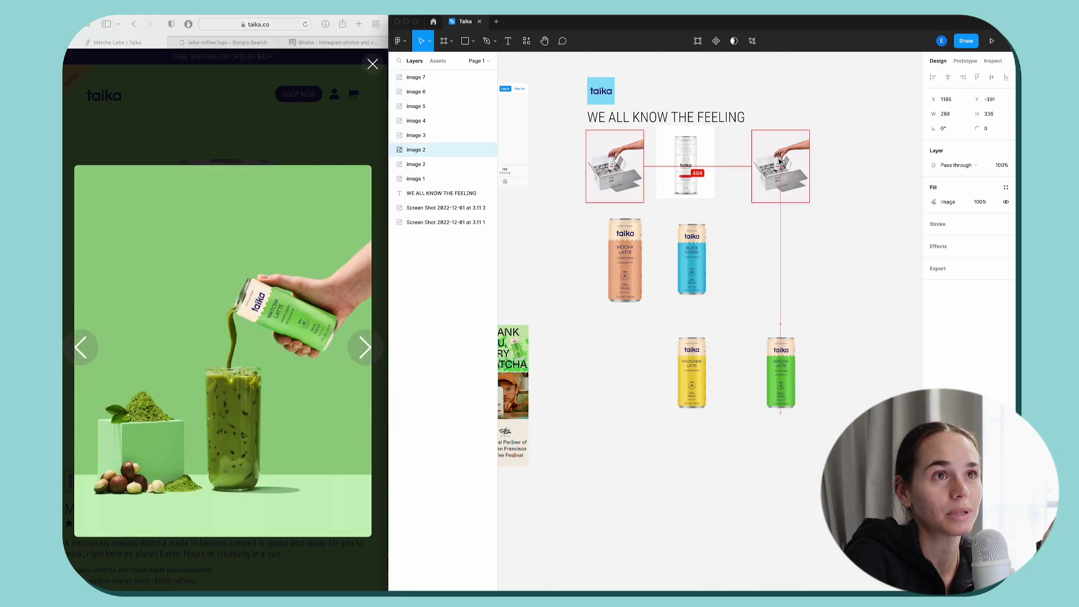
# Copy a Google Images search result into the moodboard.
pyautogui.click(225, 42)
pyautogui.scroll(-3, 92, 253)
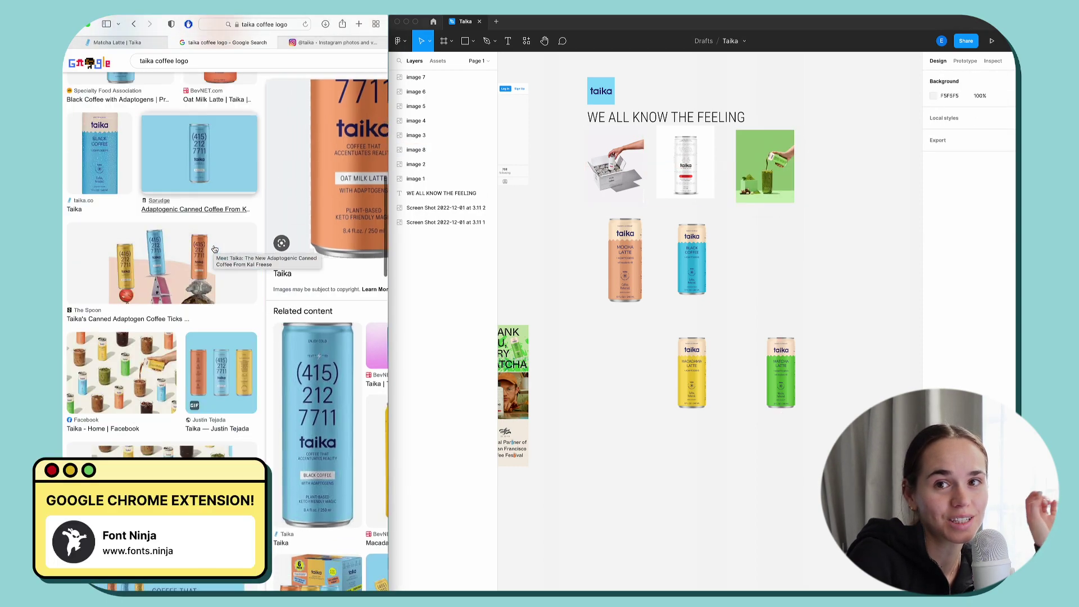
pyautogui.rightClick(213, 230)
pyautogui.click(236, 407)
pyautogui.click(861, 205)
pyautogui.press('super+v')
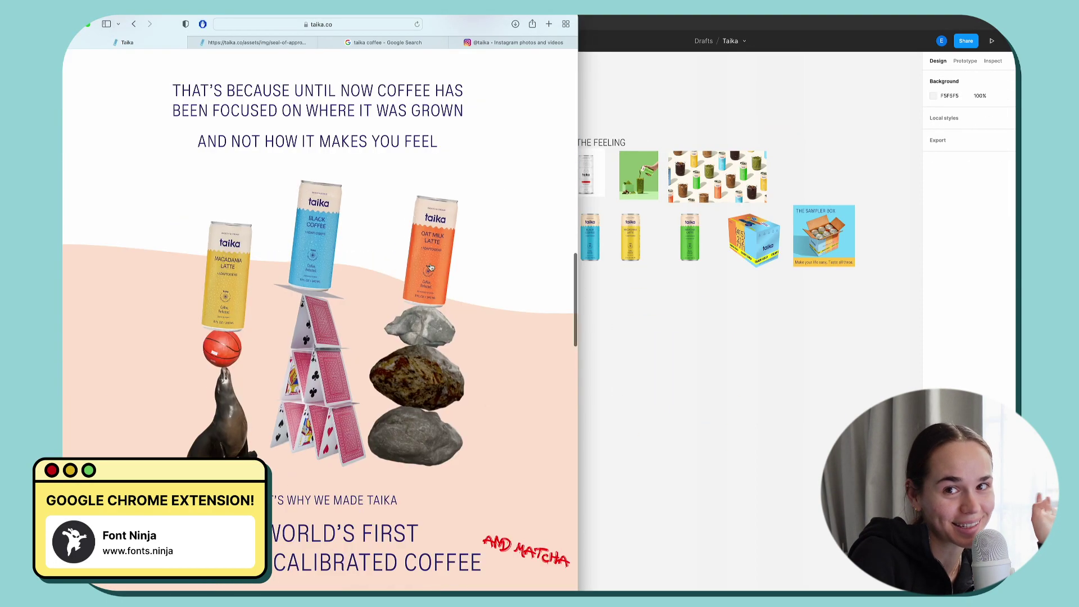
# Capture three screenshots of successive taika web page sections.
pyautogui.press('super+shift+4')
pyautogui.moveTo(510, 164); pyautogui.dragTo(128, 457)
pyautogui.scroll(-10, 128, 456)
pyautogui.press('super+shift+4')
pyautogui.moveTo(542, 234); pyautogui.dragTo(140, 526)
pyautogui.scroll(-5, 140, 526)
pyautogui.press('super+shift+4')
pyautogui.moveTo(575, 376); pyautogui.dragTo(92, 473)
pyautogui.scroll(-15, 285, 100)
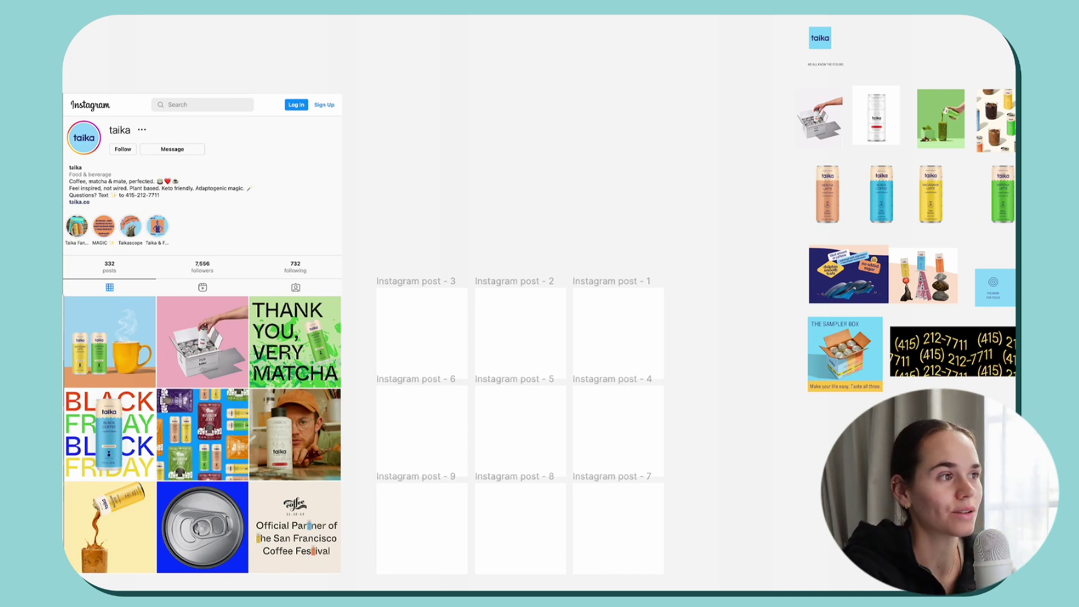
# Pan around the moodboard to the column of square colour swatches beside it.
pyautogui.hscroll(10, 539, 304)
pyautogui.scroll(7, 539, 304)
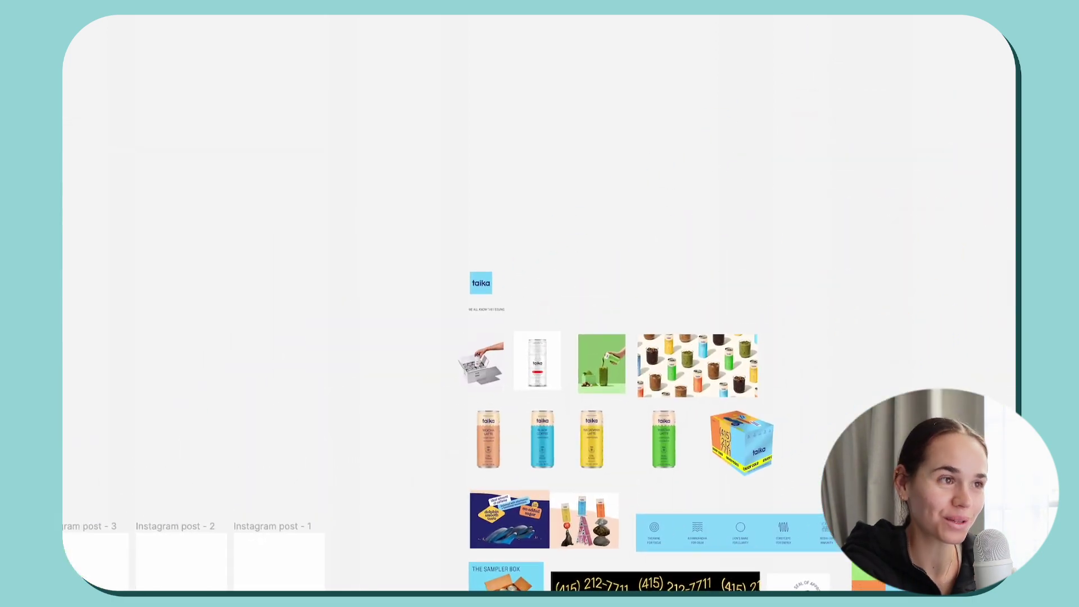
pyautogui.scroll(5, 540, 303)
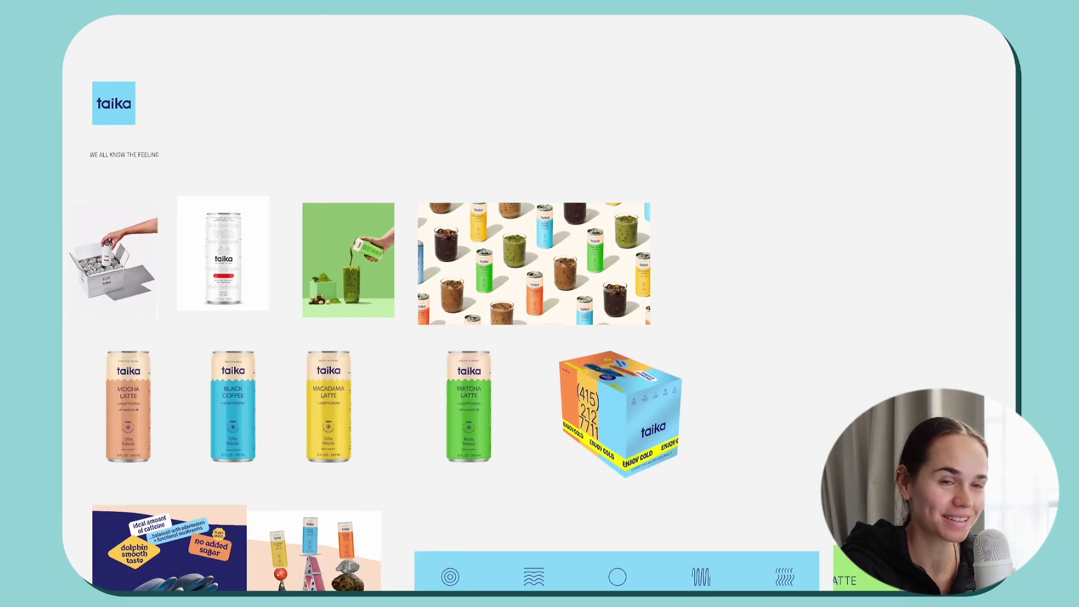
pyautogui.scroll(3, 683, 571)
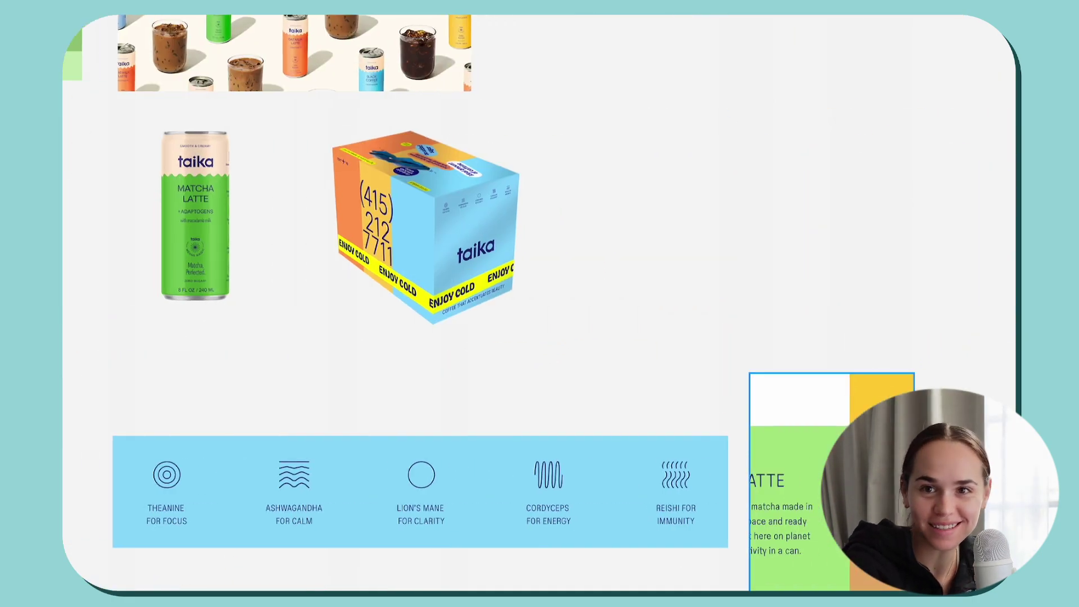
pyautogui.scroll(15, 540, 304)
pyautogui.hscroll(-10, 540, 304)
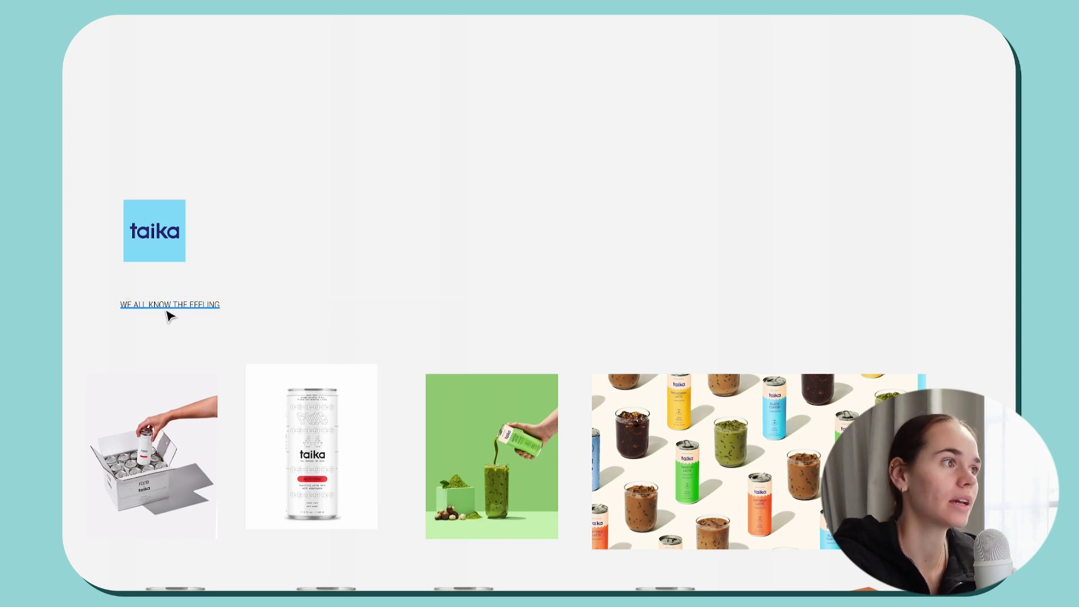
pyautogui.hscroll(-15, 309, 275)
pyautogui.hscroll(-5, 309, 275)
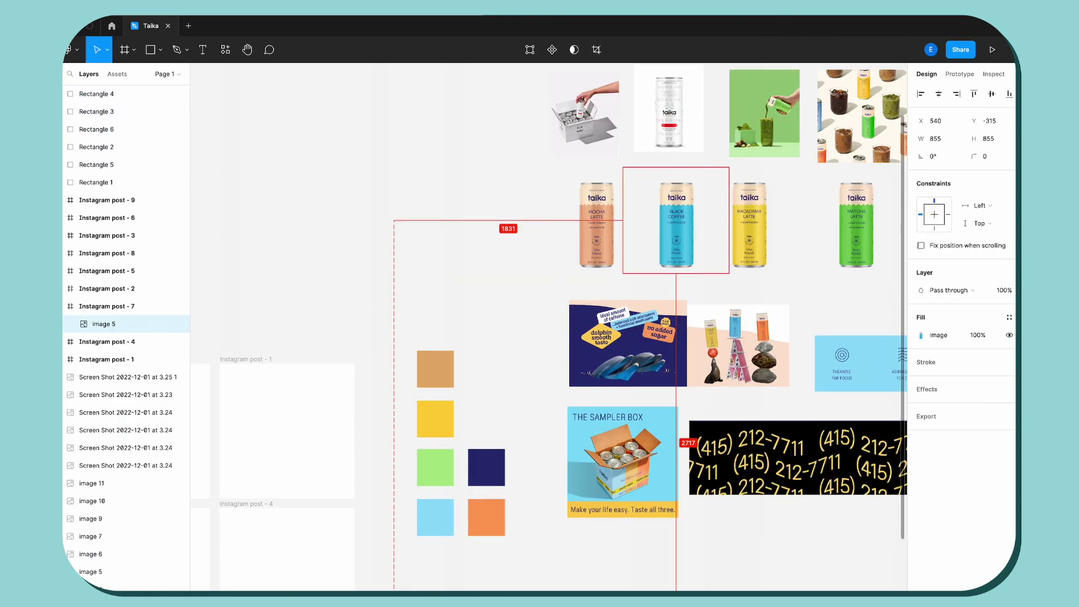
# Place the Black Coffee can in post 7 beneath a V-pointed banner rectangle.
pyautogui.moveTo(675, 225); pyautogui.dragTo(397, 494)
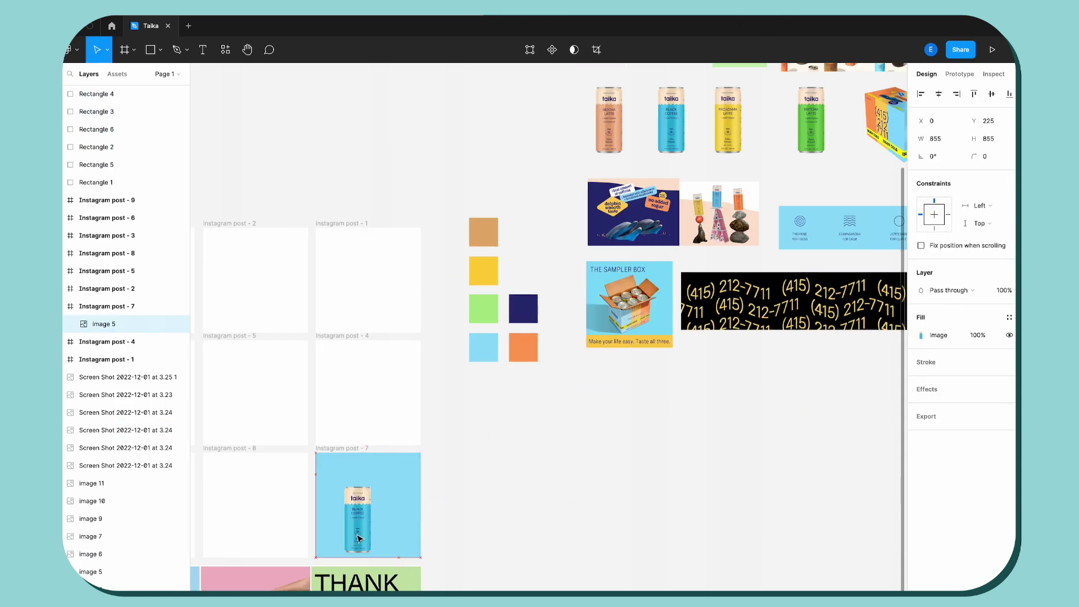
pyautogui.moveTo(270, 264); pyautogui.dragTo(474, 322)
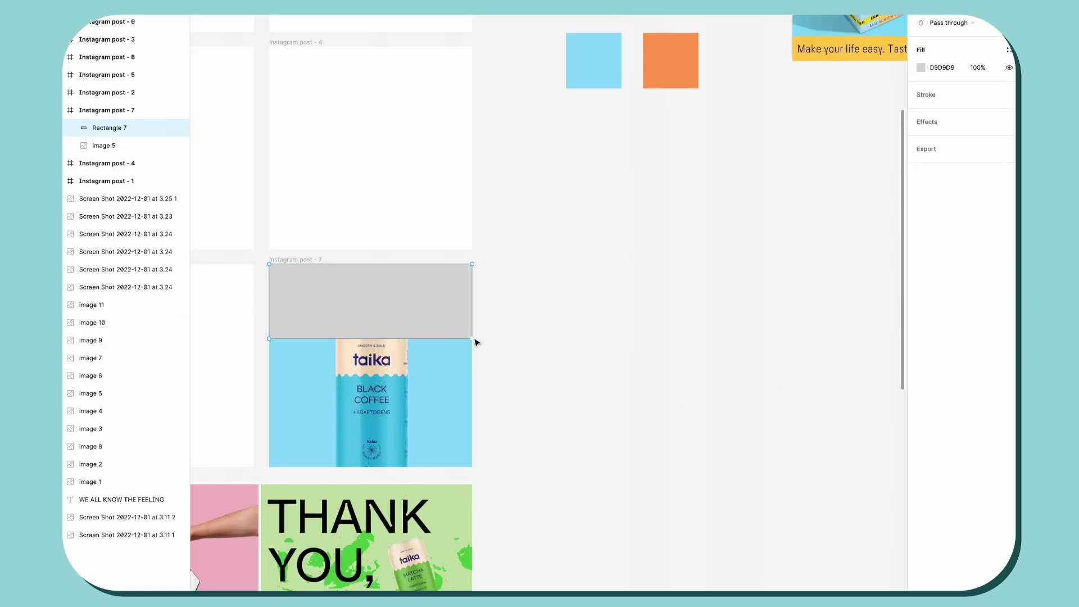
pyautogui.moveTo(370, 338); pyautogui.dragTo(372, 416)
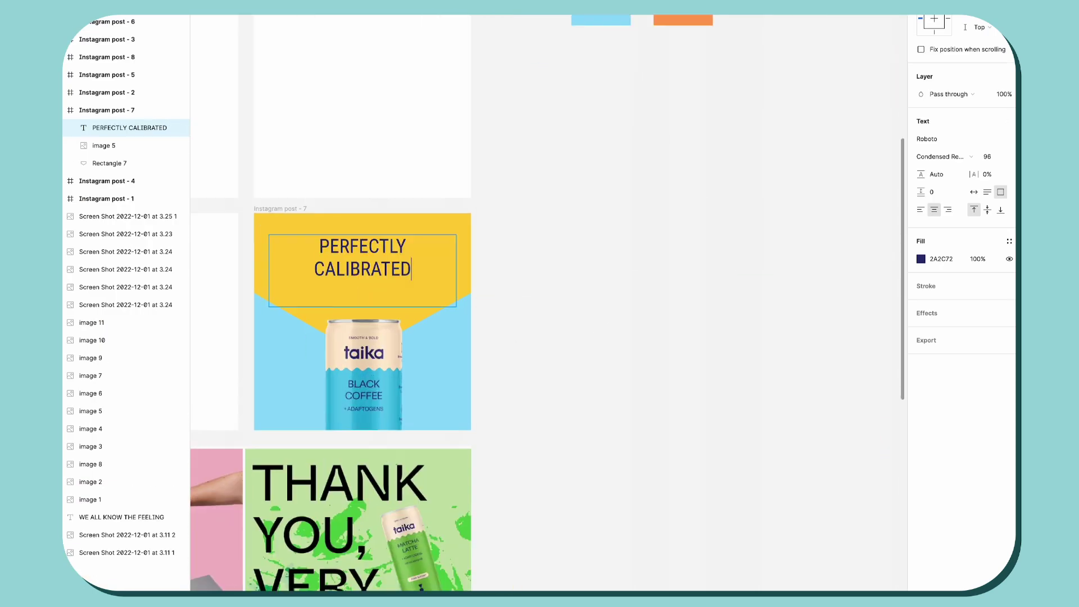
pyautogui.moveTo(372, 387); pyautogui.dragTo(372, 371)
pyautogui.scroll(-5, 557, 326)
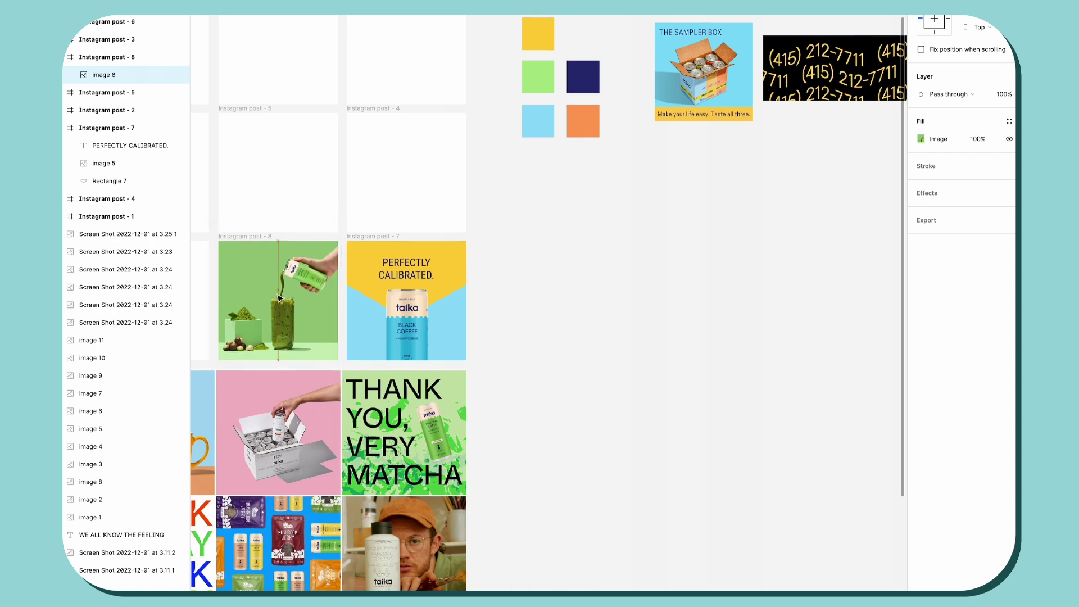
pyautogui.scroll(-5, 279, 298)
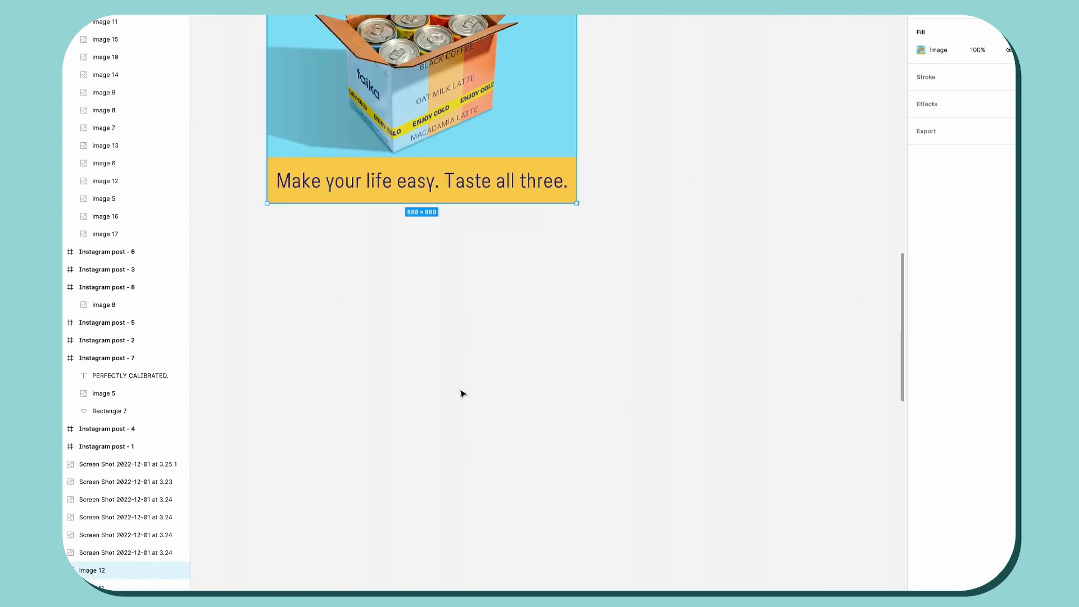
# Remove the sampler box photo's background with Icons8 Background Remover.
pyautogui.scroll(3, 462, 392)
pyautogui.rightClick(419, 168)
pyautogui.moveTo(474, 225)
pyautogui.moveTo(450, 379)
pyautogui.moveTo(618, 410)
pyautogui.click(748, 410)
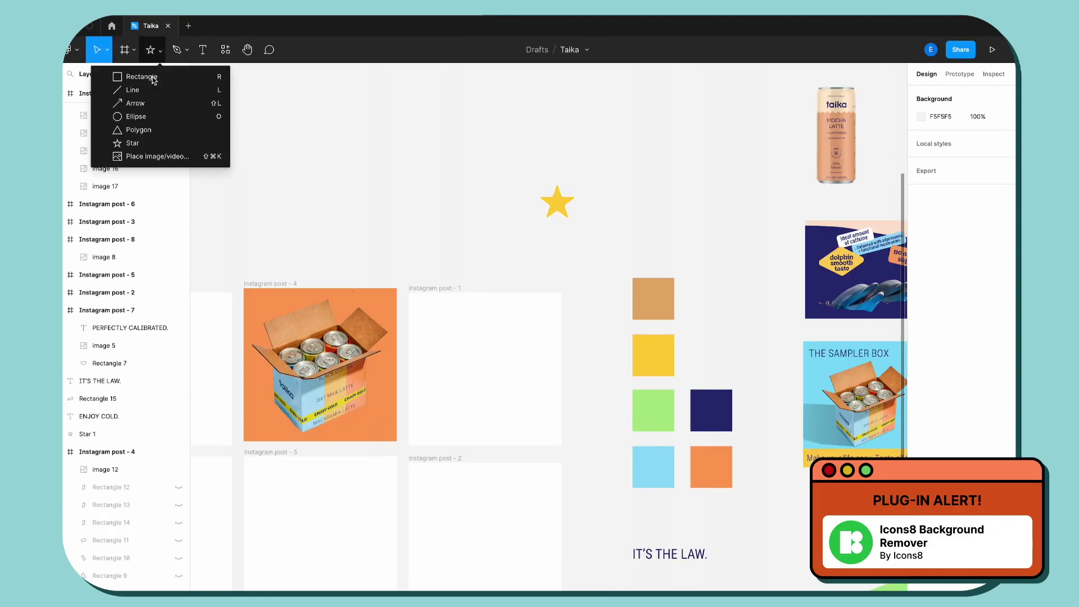
# Add a tilted yellow F7D058 band across post 4 carrying the ENJOY COLD text.
pyautogui.click(126, 74)
pyautogui.click(921, 246)
pyautogui.moveTo(274, 124)
pyautogui.mouseDown()
pyautogui.moveTo(436, 174)
pyautogui.moveTo(423, 114)
pyautogui.mouseUp()
pyautogui.click(802, 483)
pyautogui.moveTo(354, 154); pyautogui.dragTo(292, 300)
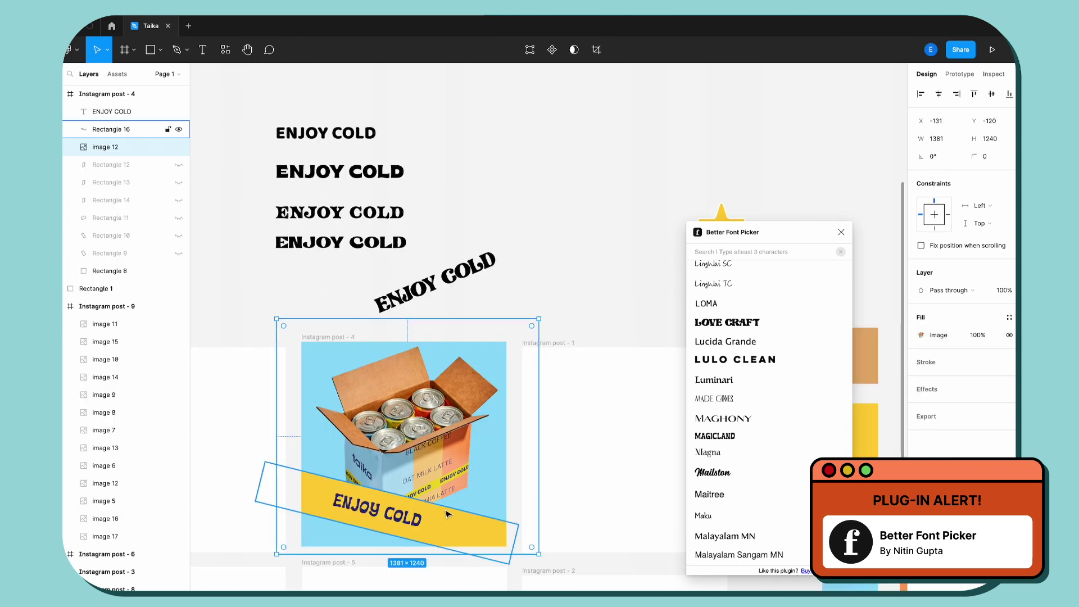
pyautogui.moveTo(388, 531); pyautogui.dragTo(364, 517)
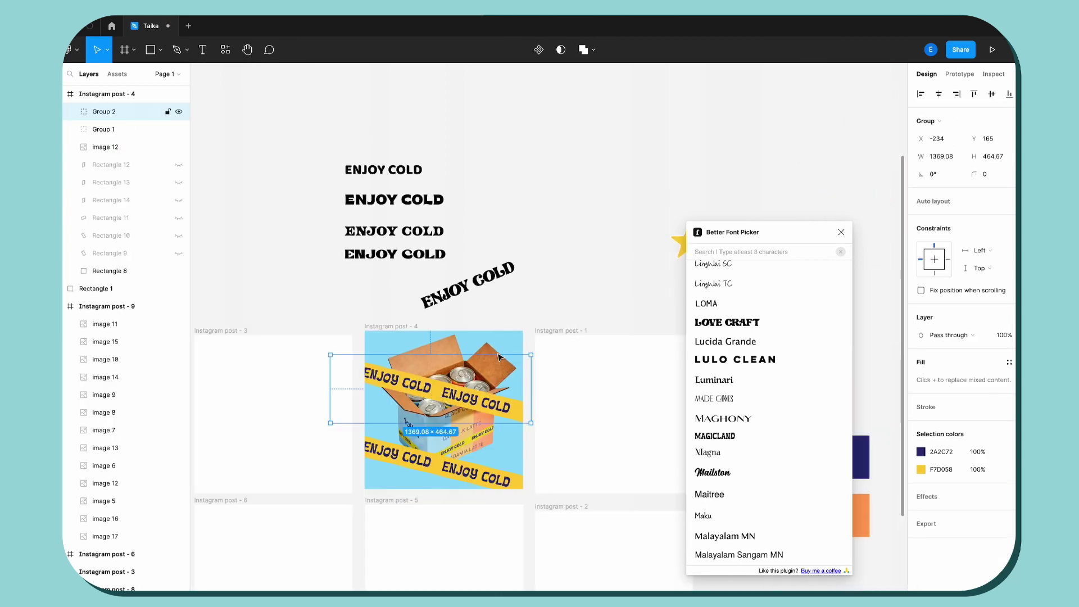
pyautogui.click(591, 229)
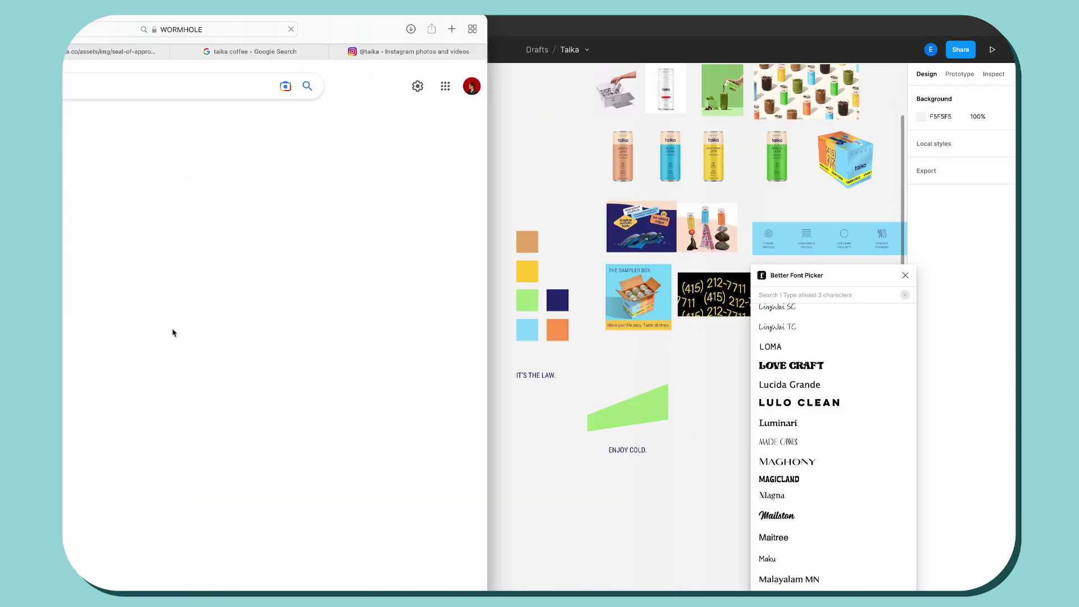
# Copy the green wormhole image from Google and paste it into Figma.
pyautogui.scroll(-5, 173, 332)
pyautogui.scroll(-5, 173, 333)
pyautogui.click(253, 229)
pyautogui.rightClick(357, 265)
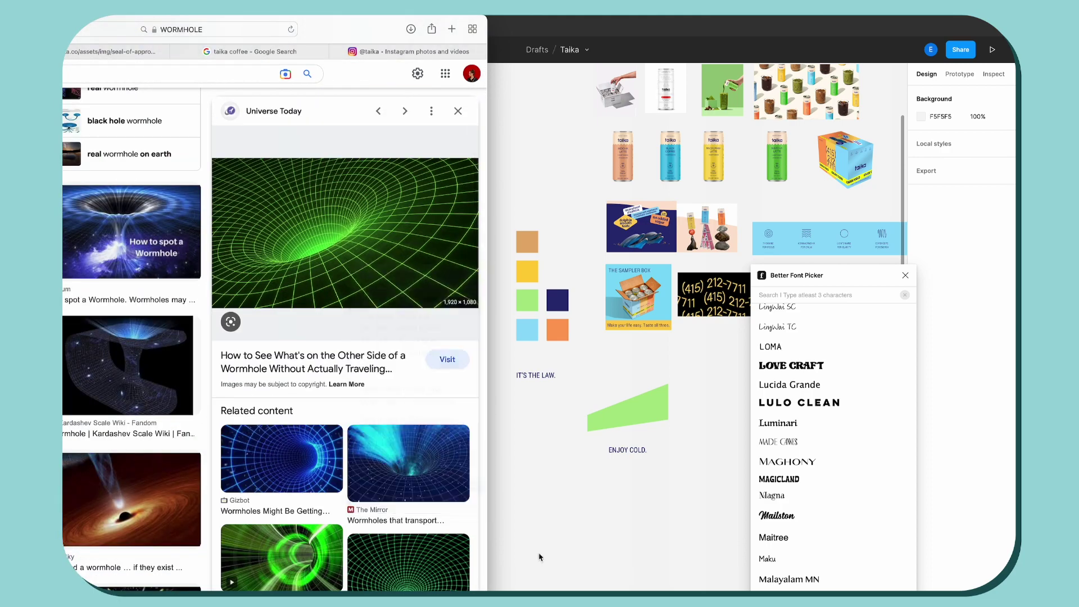
pyautogui.click(397, 482)
pyautogui.press('super+v')
# Cut out the matcha pour photo's background and move it into post 8.
pyautogui.scroll(3, 400, 439)
pyautogui.rightClick(525, 481)
pyautogui.click(778, 536)
pyautogui.scroll(-5, 779, 536)
pyautogui.scroll(5, 671, 572)
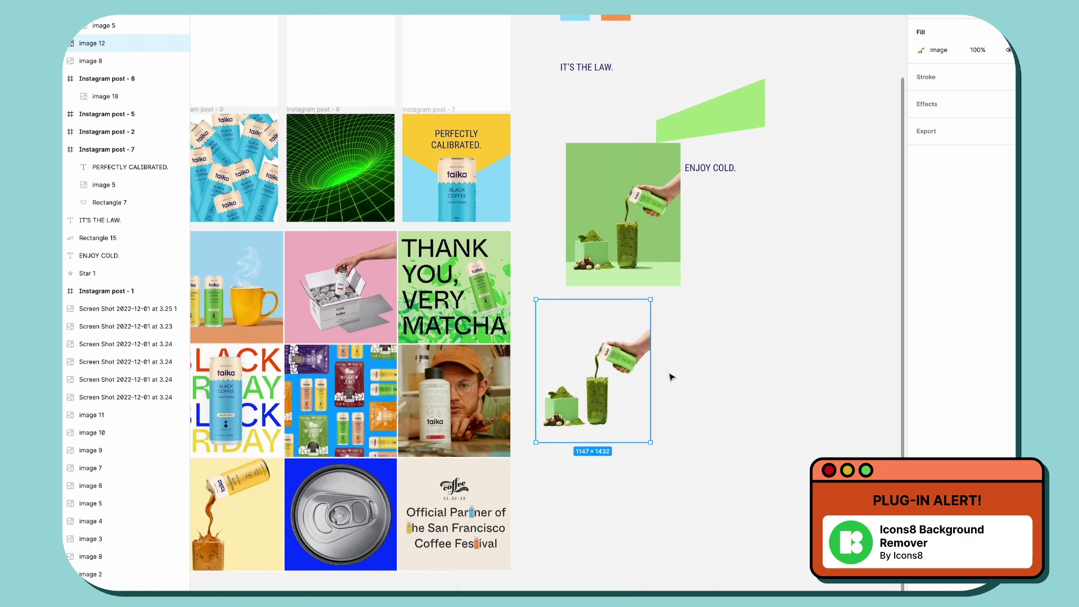
pyautogui.hscroll(2, 397, 518)
pyautogui.scroll(2, 397, 321)
pyautogui.doubleClick(268, 356)
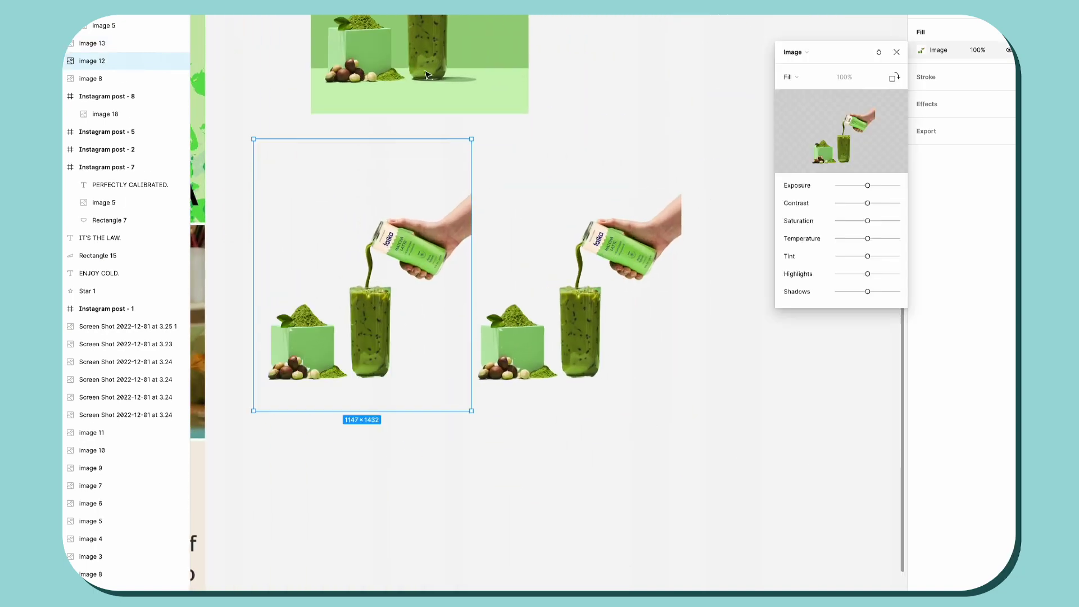
pyautogui.press('Escape')
pyautogui.scroll(-5, 409, 285)
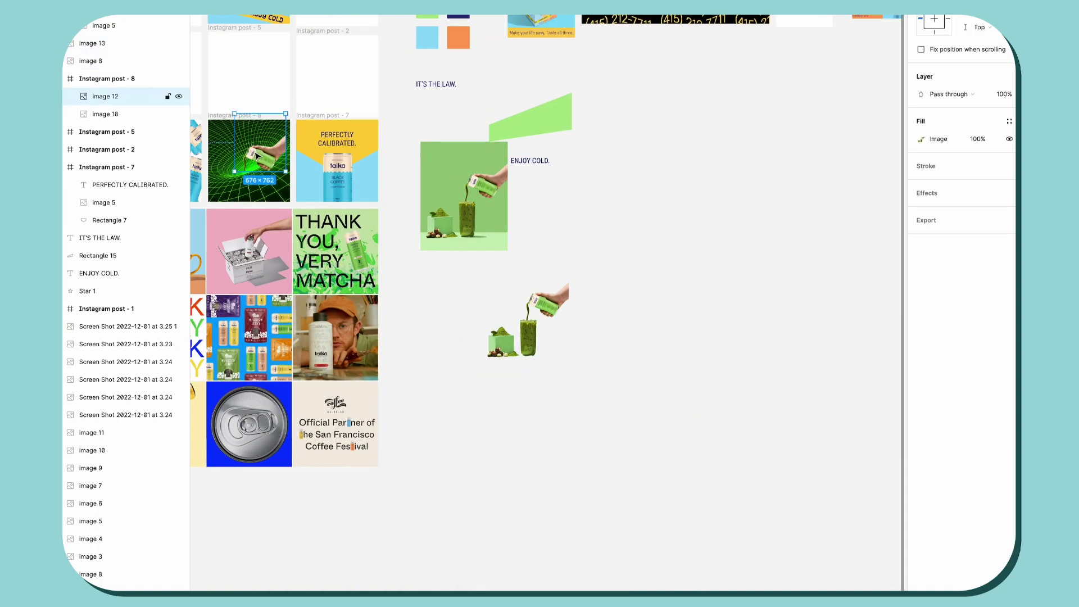
pyautogui.scroll(3, 349, 169)
pyautogui.moveTo(315, 186); pyautogui.dragTo(350, 169)
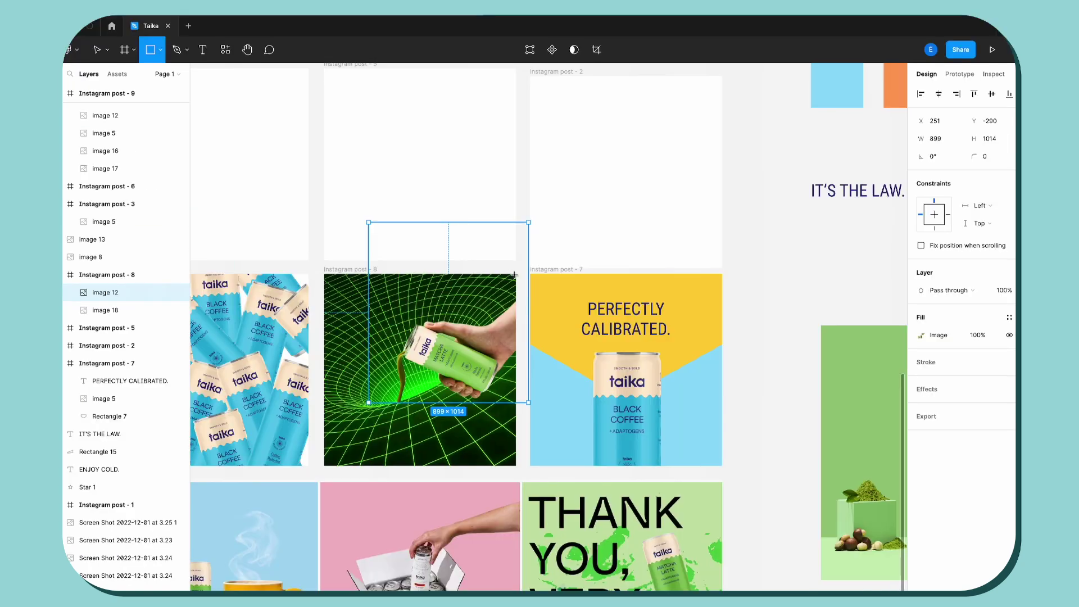
# Draw a light green rectangle covering post 8.
pyautogui.press('r')
pyautogui.moveTo(324, 275); pyautogui.dragTo(516, 465)
pyautogui.click(921, 335)
pyautogui.click(825, 352)
pyautogui.click(950, 290)
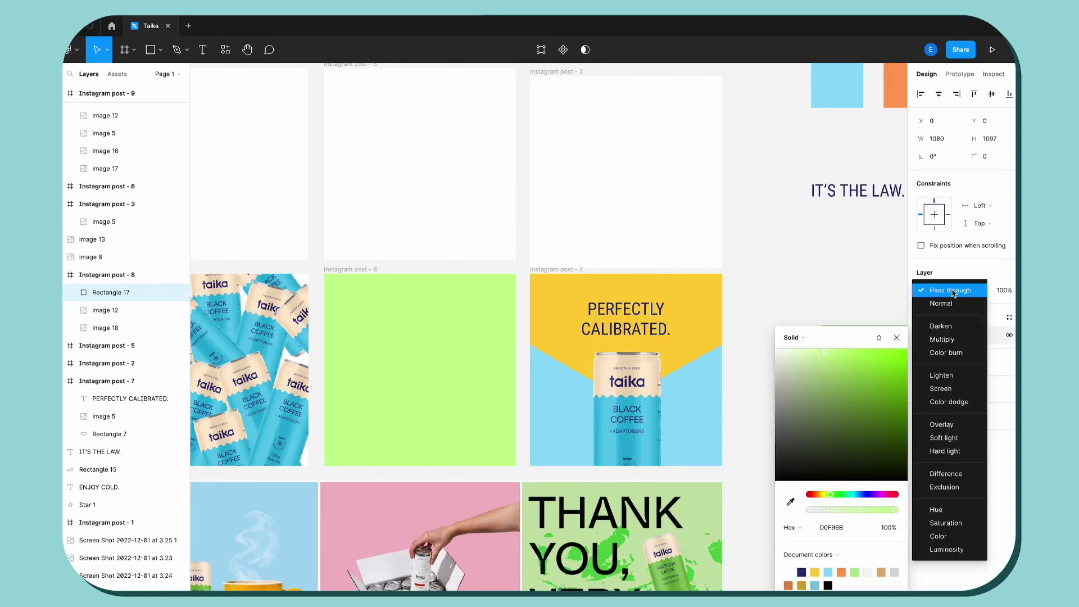
# Set the green overlay to Soft light and edit the WORMHOLE VISION QUEST caption.
pyautogui.click(944, 438)
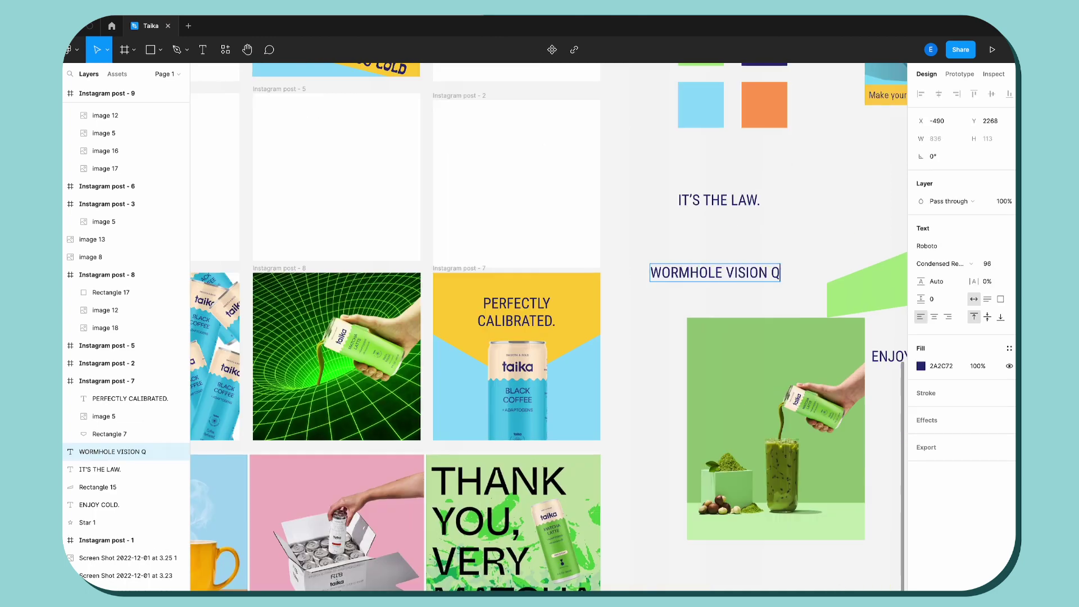
pyautogui.write('UEST')
pyautogui.click(921, 366)
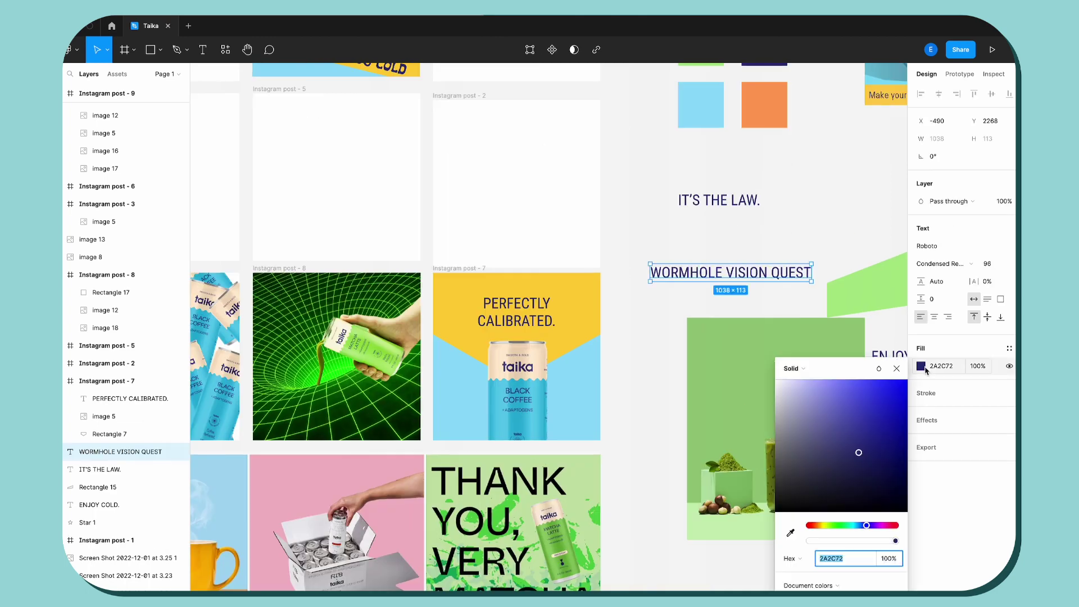
# Add a black-to-transparent gradient band on post 8 and append ': ACTIVATED' to the caption.
pyautogui.moveTo(524, 380); pyautogui.dragTo(250, 482)
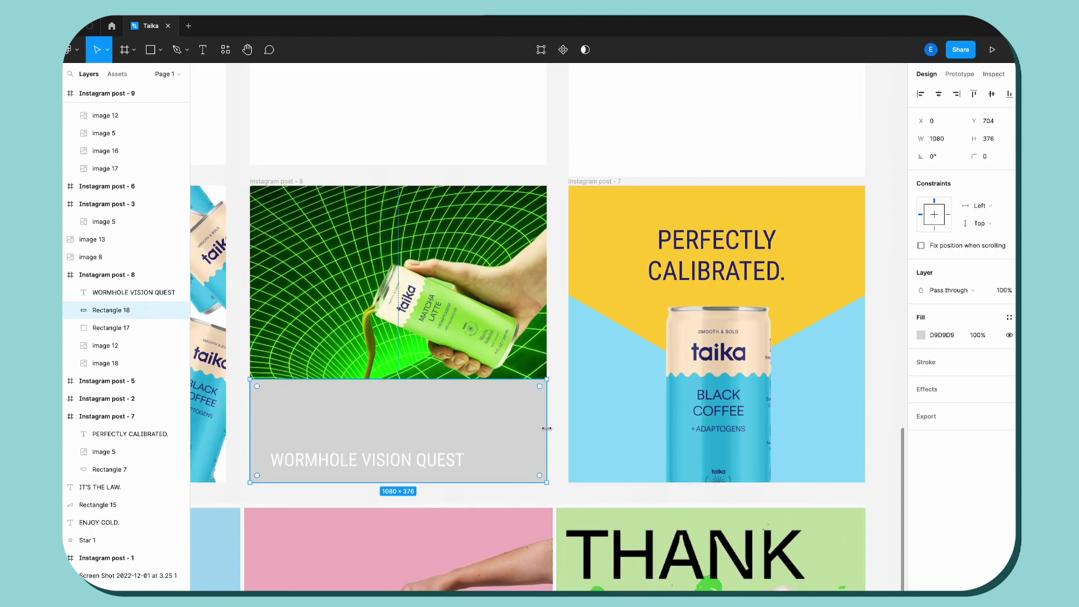
pyautogui.click(921, 335)
pyautogui.click(793, 337)
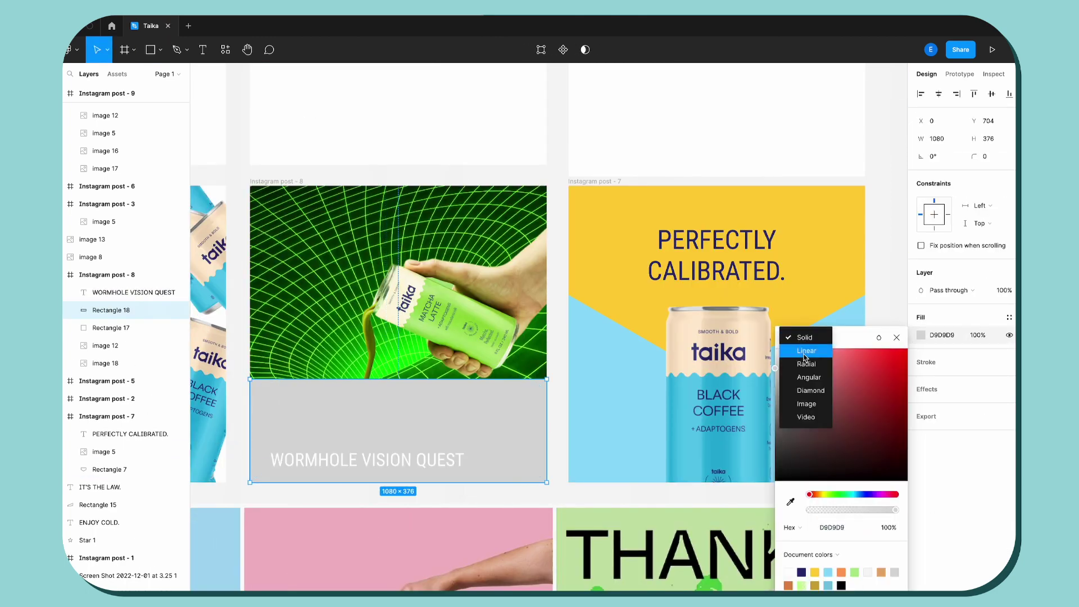
pyautogui.click(798, 353)
pyautogui.click(776, 519)
pyautogui.click(894, 362)
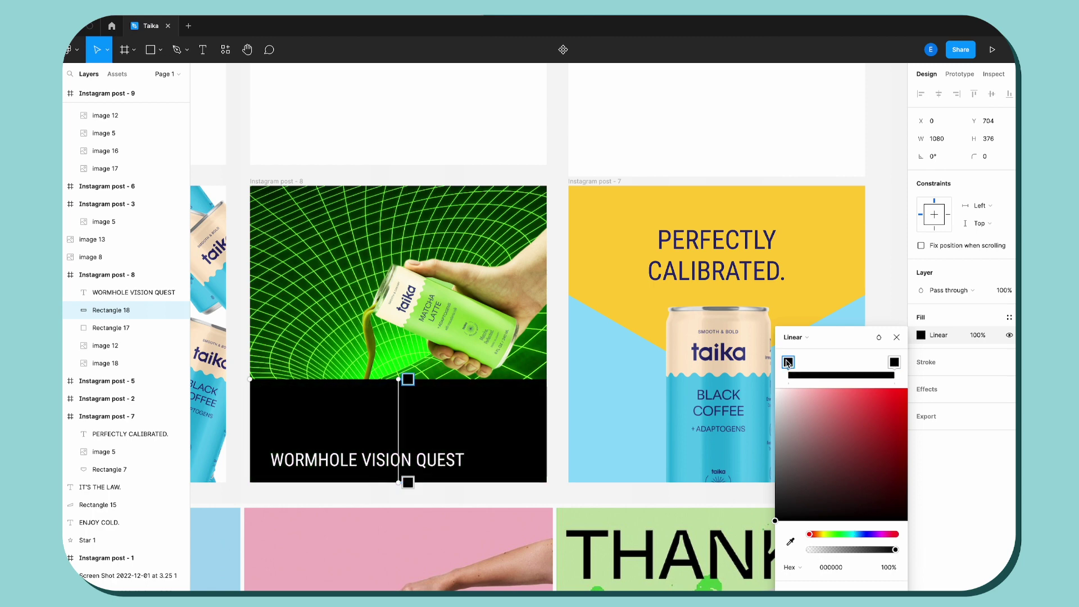
pyautogui.scroll(-5, 459, 408)
pyautogui.moveTo(466, 422); pyautogui.dragTo(611, 431)
pyautogui.click(627, 431)
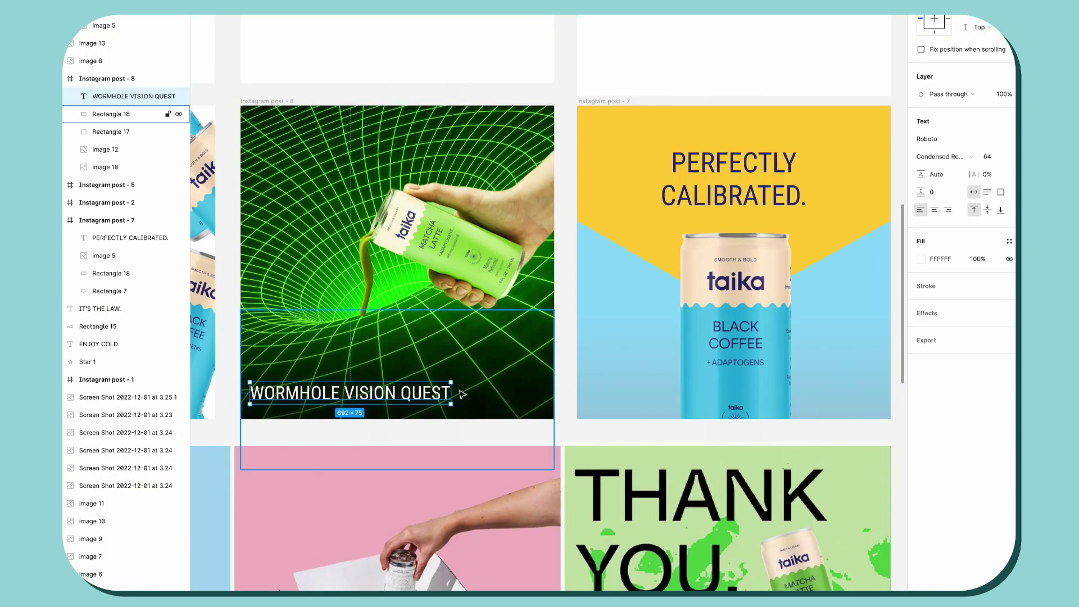
pyautogui.write(': ACTIVATED')
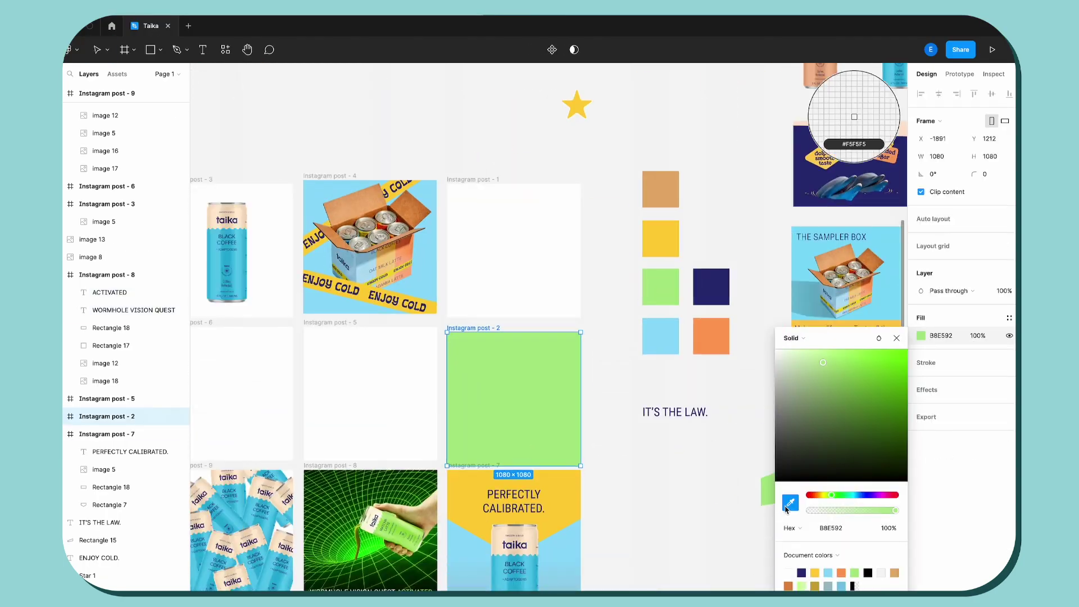
pyautogui.click(661, 336)
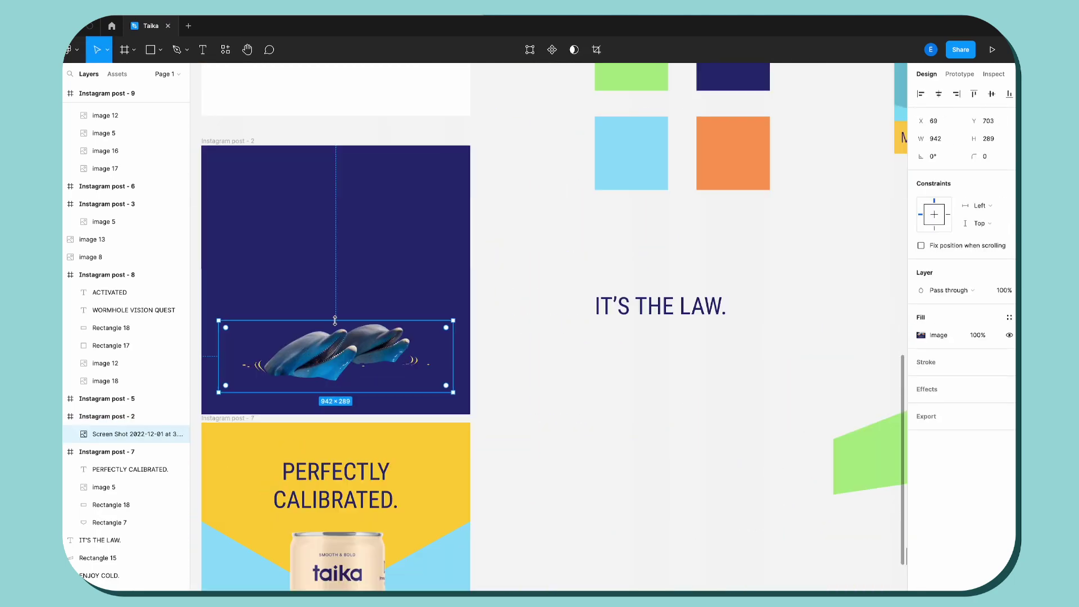
# Paste the Unsplash coffee cup photo and cut it out of its background.
pyautogui.rightClick(333, 326)
pyautogui.press('Escape')
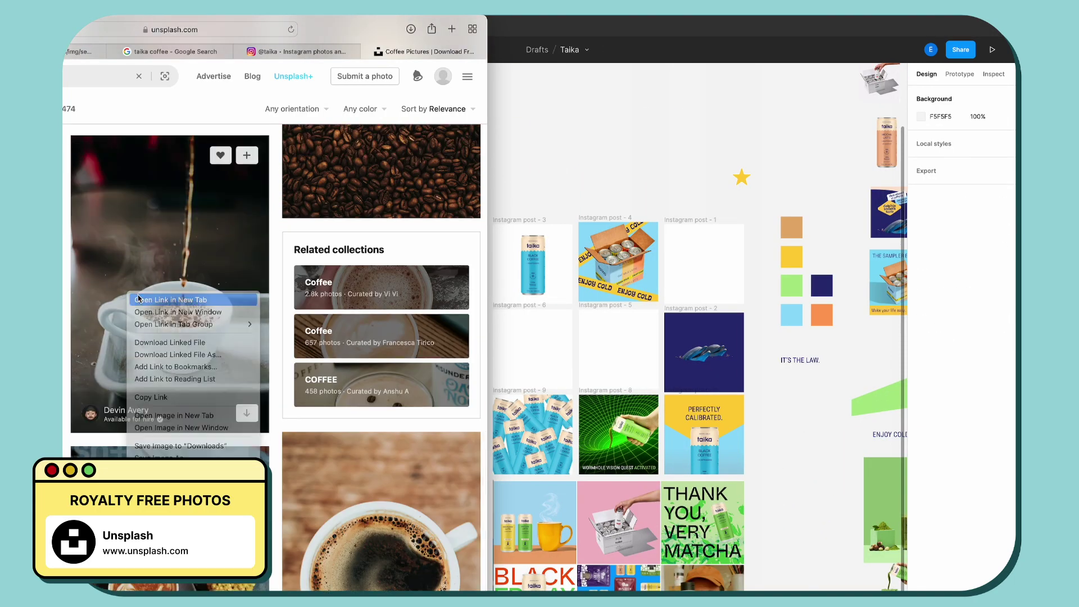
pyautogui.scroll(-5, 275, 360)
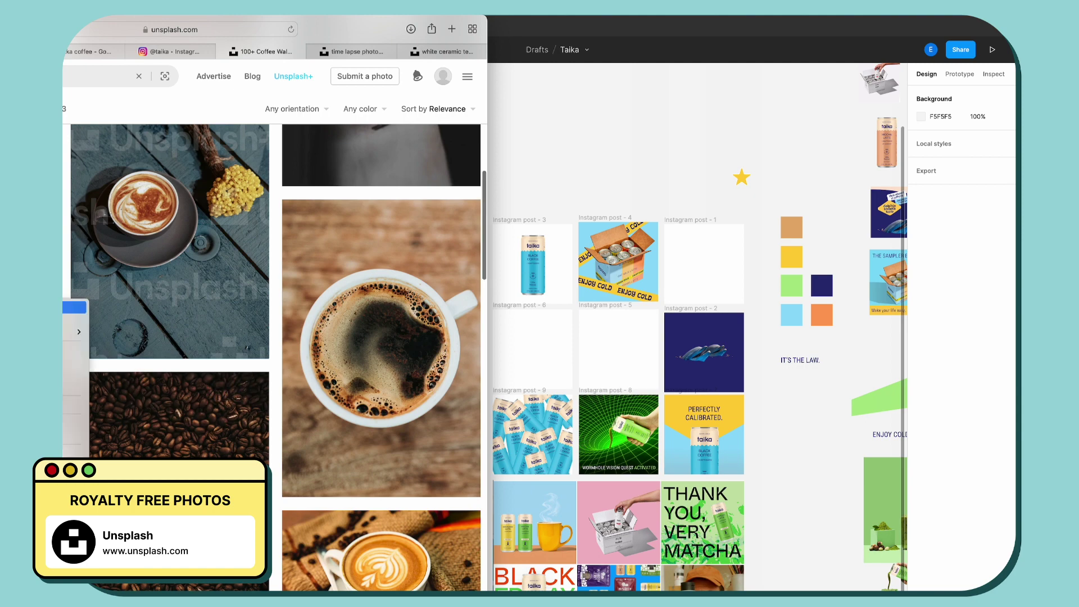
pyautogui.click(149, 446)
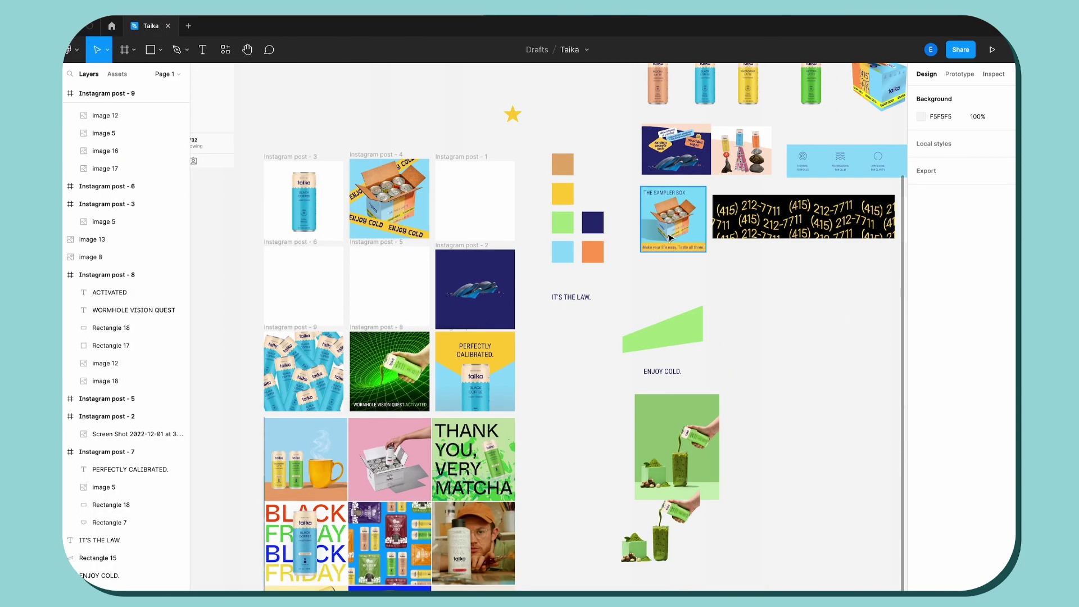
pyautogui.hotkey('ctrl', 'v')
pyautogui.rightClick(646, 402)
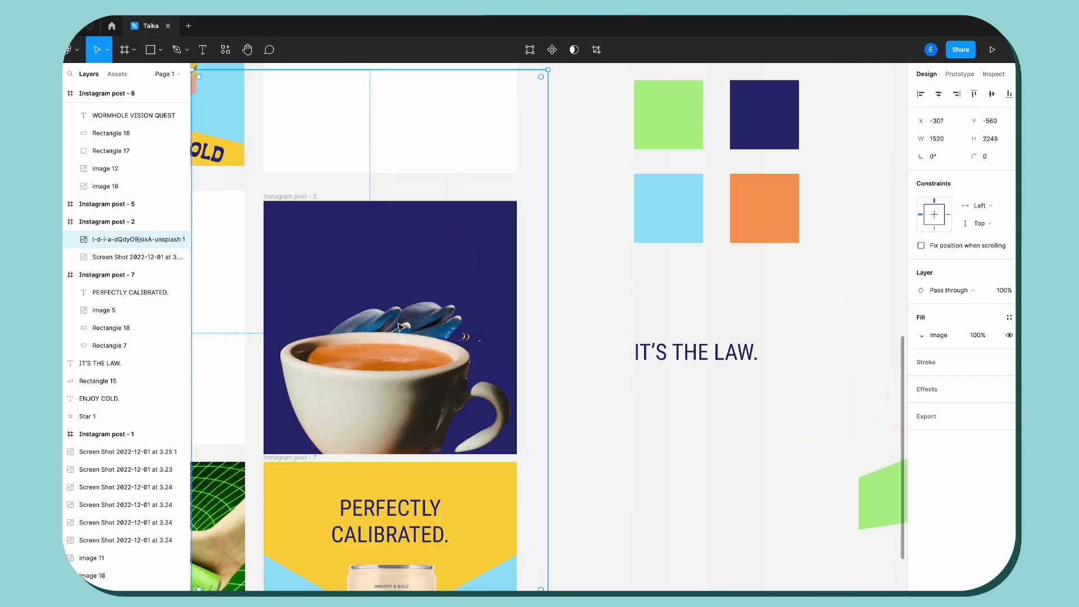
# Place the dolphins in post 2's cup and mask and tilt the dolphin smooth taste logo.
pyautogui.rightClick(706, 462)
pyautogui.press('Escape')
pyautogui.moveTo(705, 463); pyautogui.dragTo(624, 444)
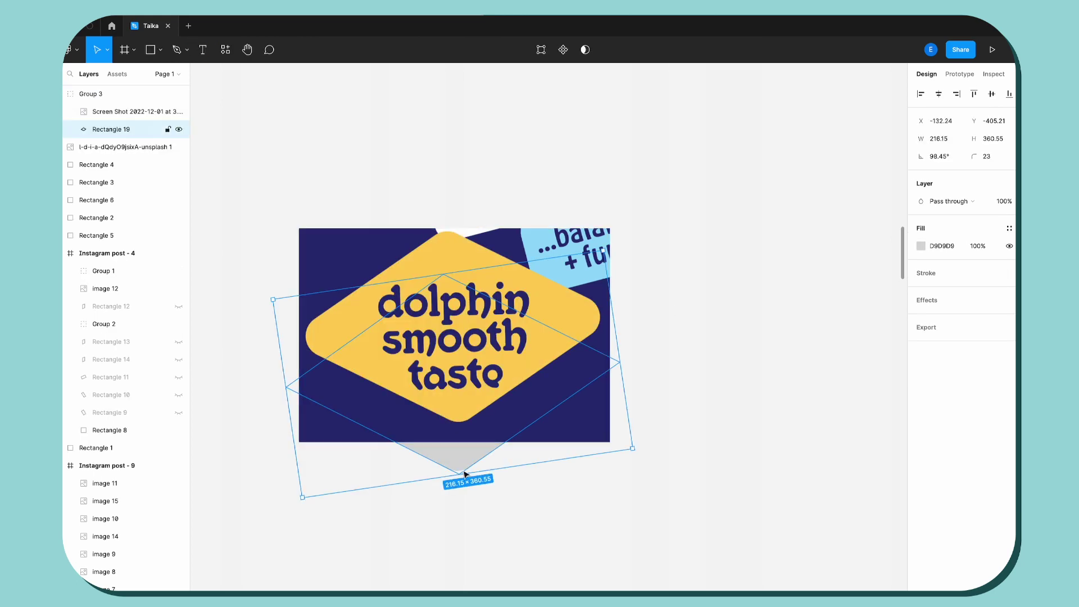
pyautogui.rightClick(394, 450)
pyautogui.hotkey('ctrl', 'alt', 'm')
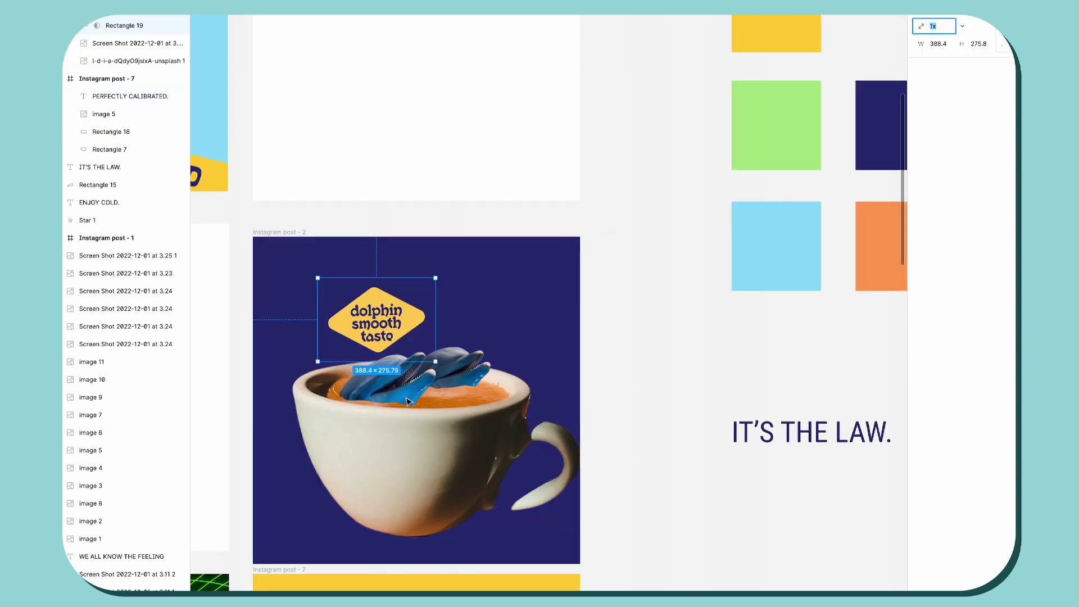
pyautogui.moveTo(299, 435); pyautogui.dragTo(265, 403)
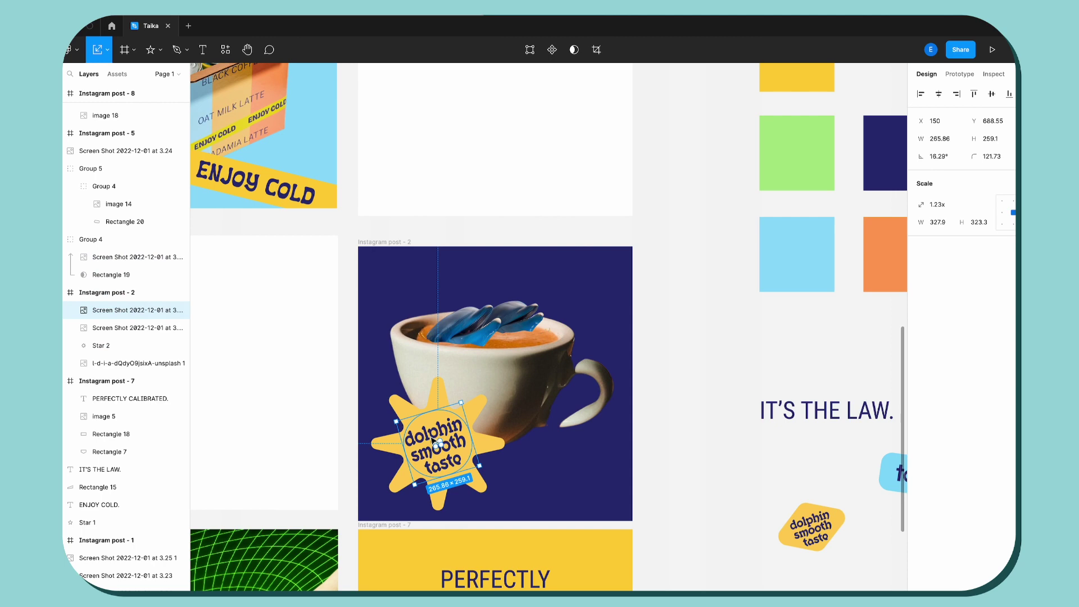
# Draw a grey rectangle across post 2's lower part.
pyautogui.press('Escape')
pyautogui.scroll(-3, 433, 441)
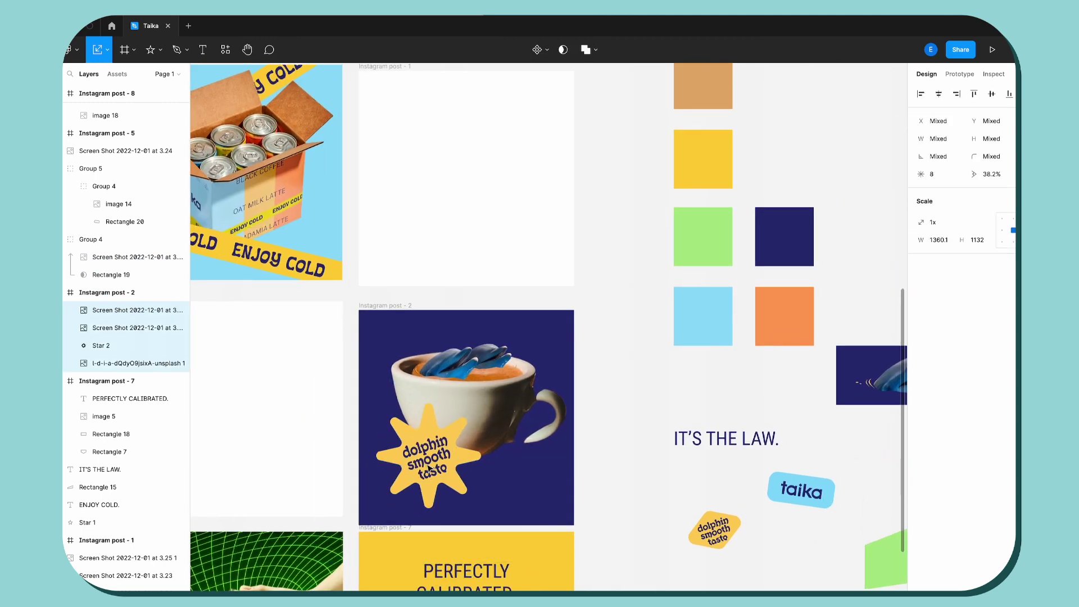
pyautogui.scroll(-3, 634, 559)
pyautogui.press('r')
pyautogui.moveTo(585, 473); pyautogui.dragTo(472, 540)
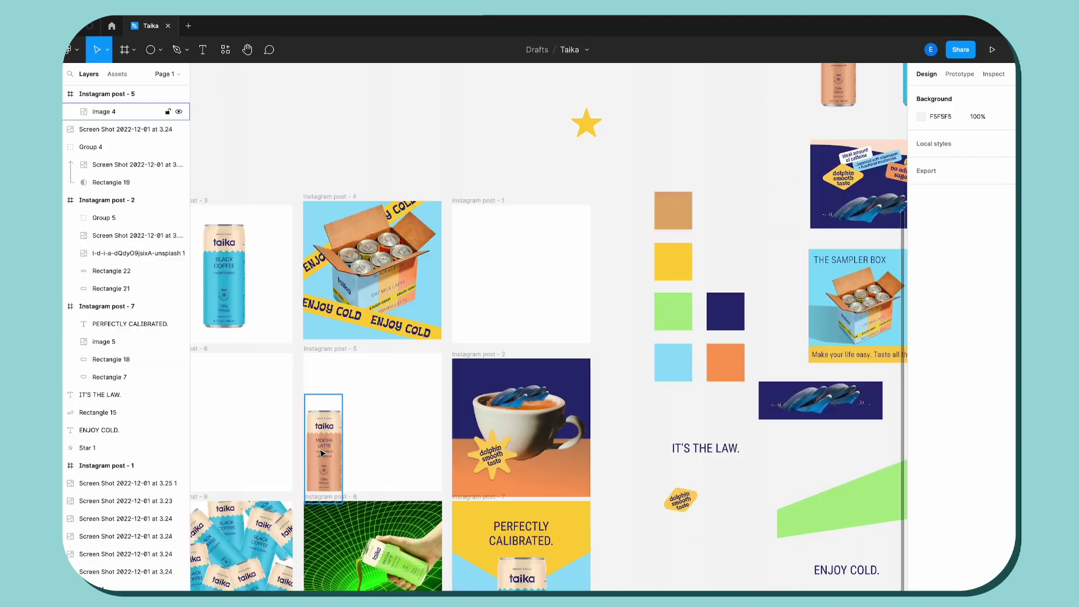
# Rearrange the mocha and yellow cans in post 5 and begin cropping the ingredient icon banner.
pyautogui.moveTo(324, 391); pyautogui.dragTo(324, 371)
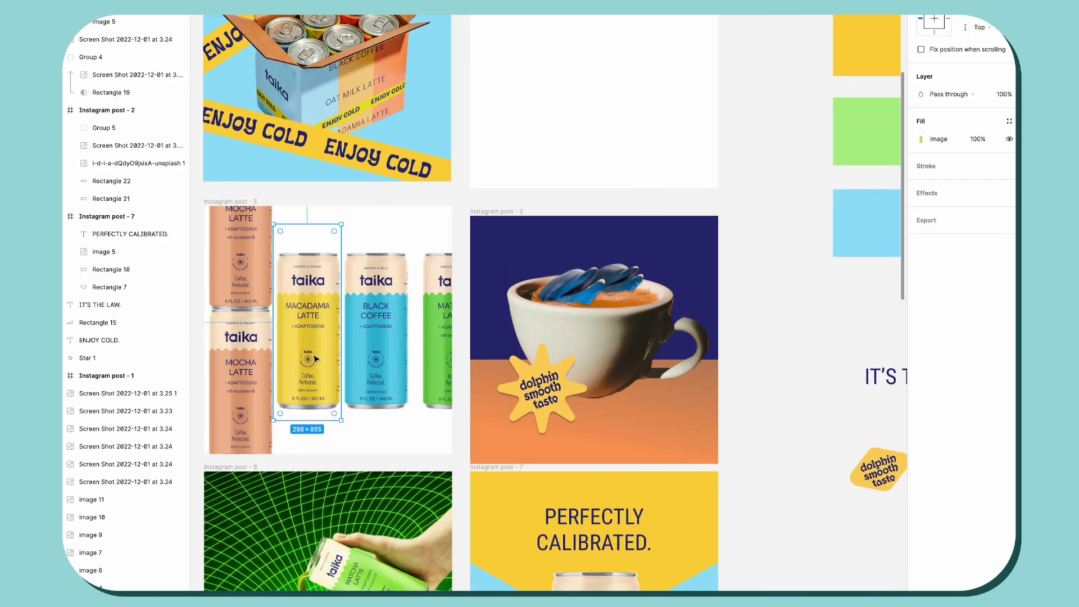
pyautogui.moveTo(308, 380); pyautogui.dragTo(309, 223)
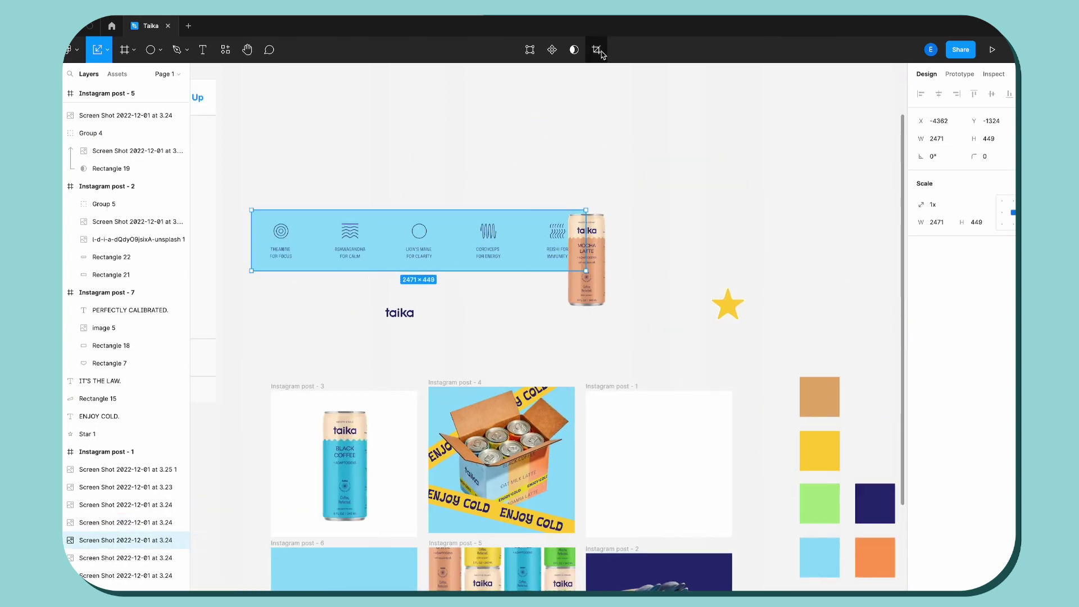
pyautogui.click(574, 50)
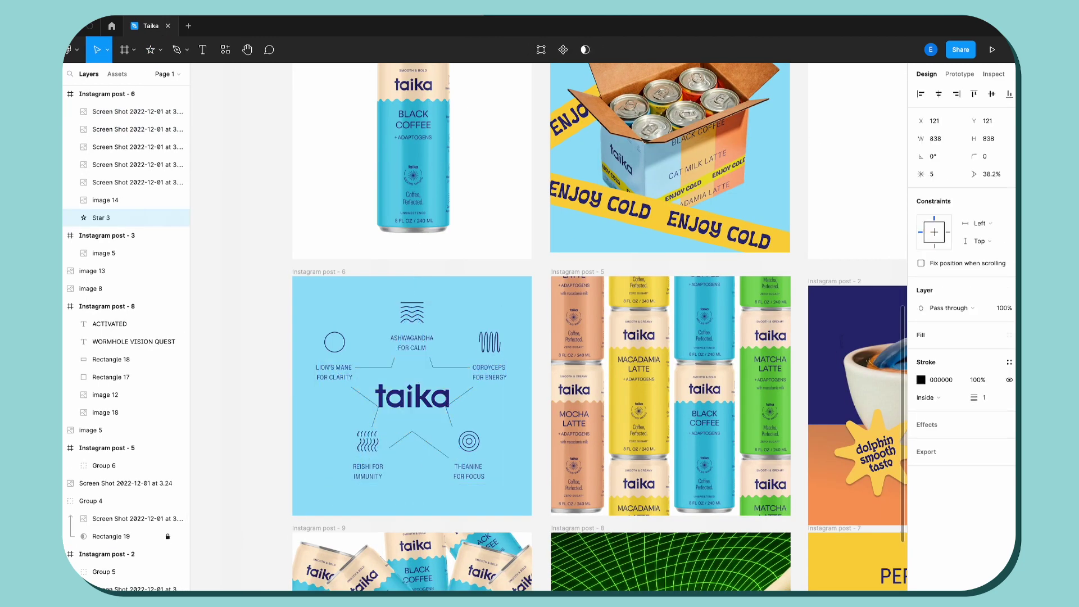
# Move the Reishi icon and make post 6's background a rectangle with a circle subtracted.
pyautogui.moveTo(372, 467); pyautogui.dragTo(358, 482)
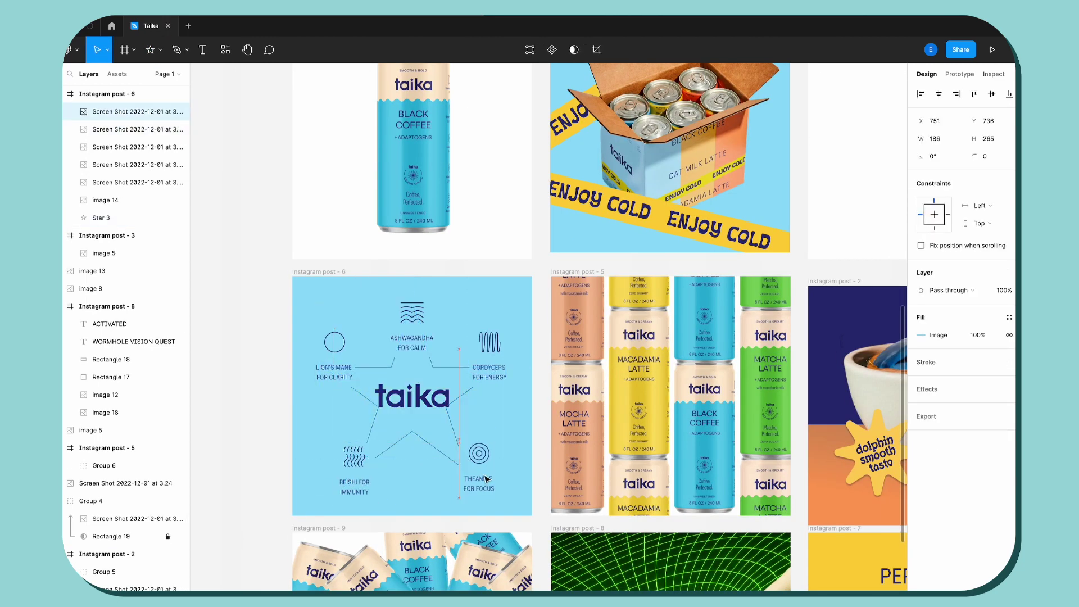
pyautogui.press('r')
pyautogui.moveTo(292, 276)
pyautogui.mouseDown()
pyautogui.moveTo(537, 482)
pyautogui.moveTo(534, 513)
pyautogui.mouseUp()
pyautogui.hotkey('ctrl', '[')
pyautogui.click(160, 49)
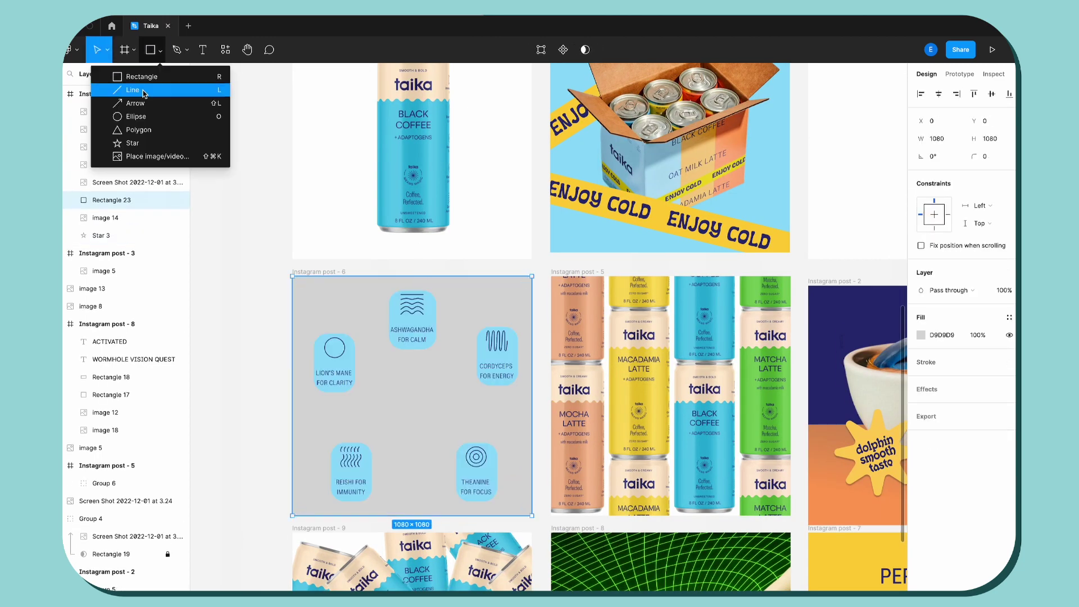
pyautogui.click(140, 113)
pyautogui.moveTo(318, 296); pyautogui.dragTo(518, 416)
pyautogui.hotkey('ctrl', 'alt', 's')
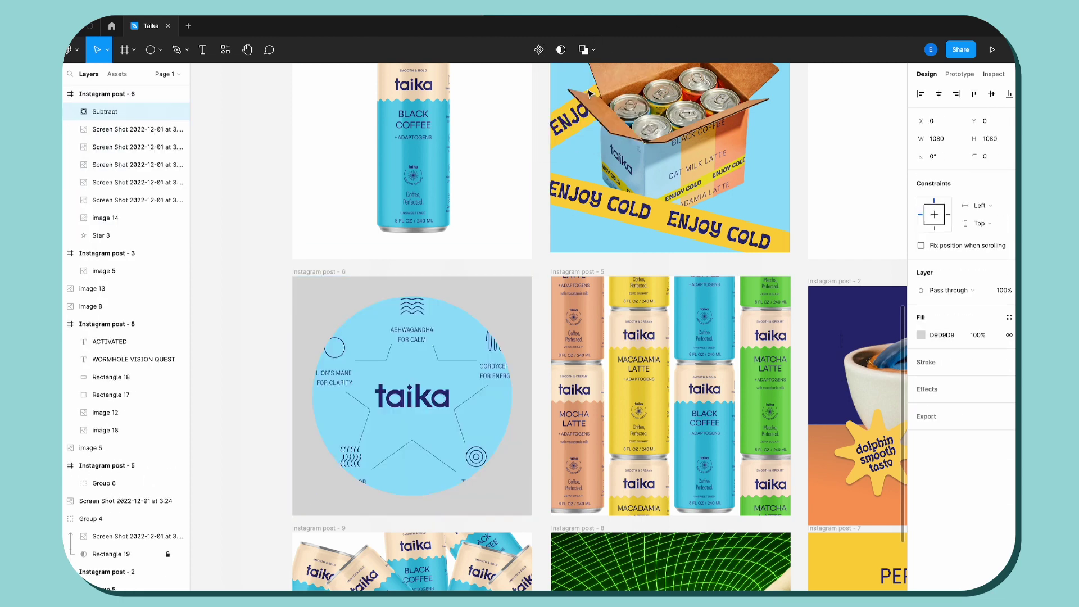
# Fill the cut-out background with the circle's light blue A2DAF7.
pyautogui.click(921, 335)
pyautogui.press('i')
pyautogui.click(453, 380)
pyautogui.click(247, 379)
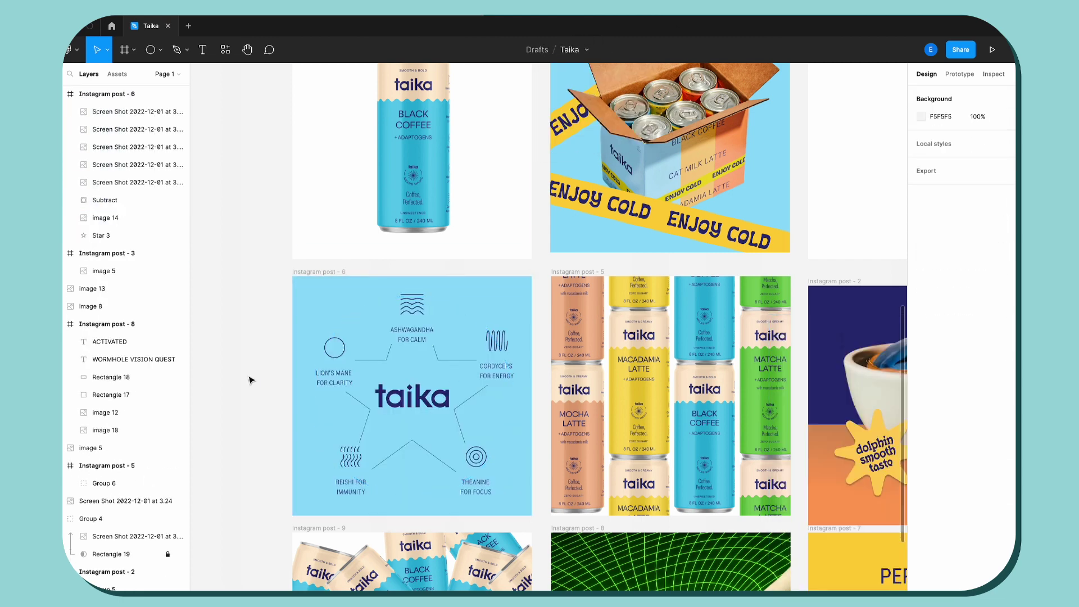
# Adjust the depth of Star 3's points in post 6.
pyautogui.scroll(-1, 394, 365)
pyautogui.click(403, 306)
pyautogui.moveTo(444, 345); pyautogui.dragTo(455, 355)
pyautogui.click(234, 405)
pyautogui.hotkey('ctrl', 'z')
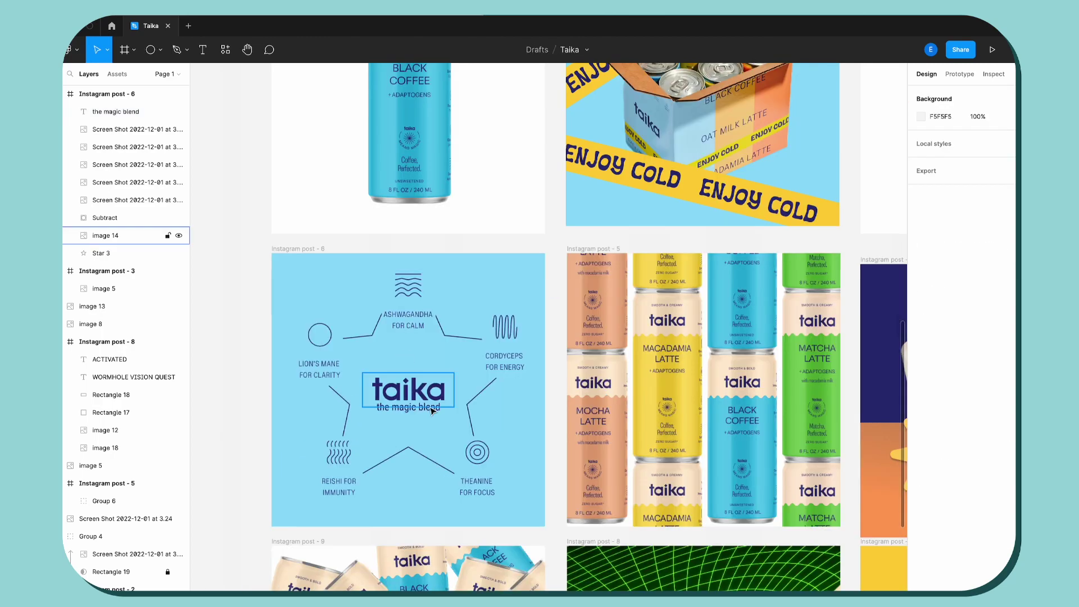
pyautogui.scroll(-3, 301, 229)
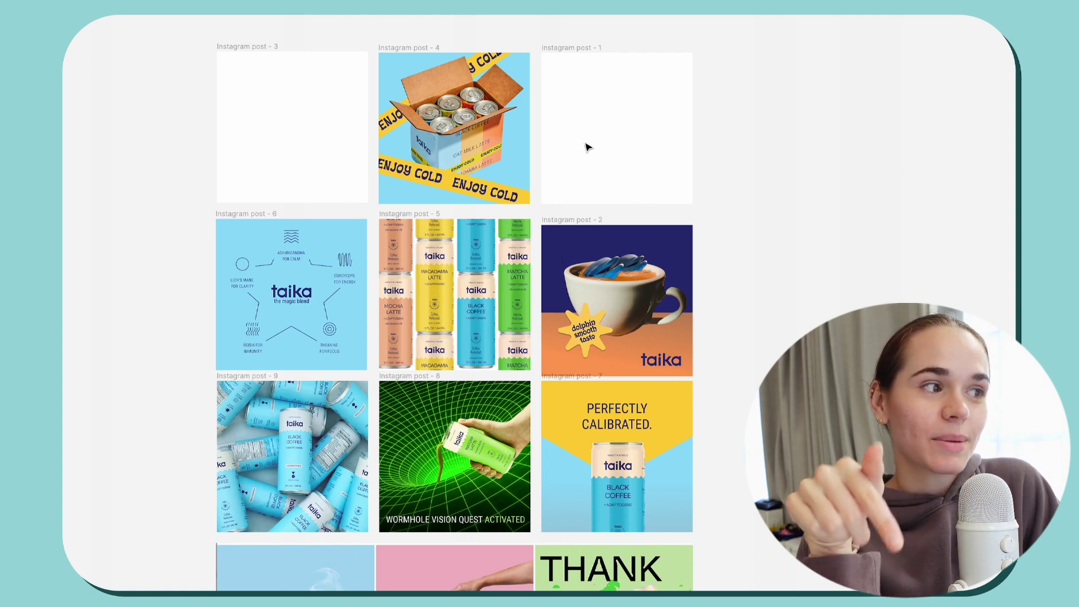
# Scroll around the Instagram post grid to inspect the posts and reach post 3.
pyautogui.scroll(-2, 587, 148)
pyautogui.hscroll(-10, 579, 116)
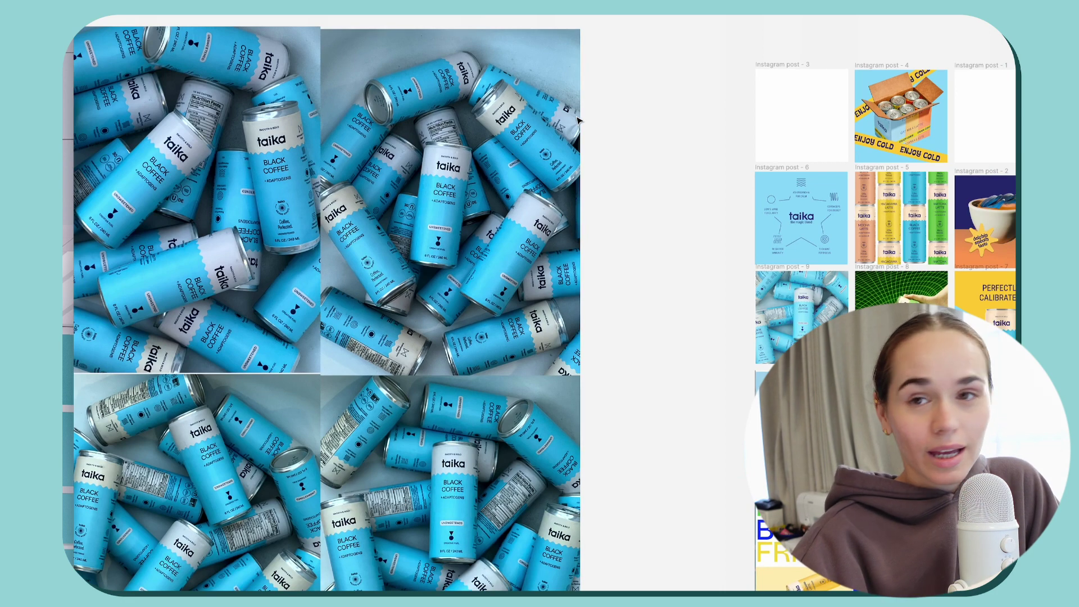
pyautogui.hscroll(10, 573, 118)
pyautogui.scroll(3, 569, 116)
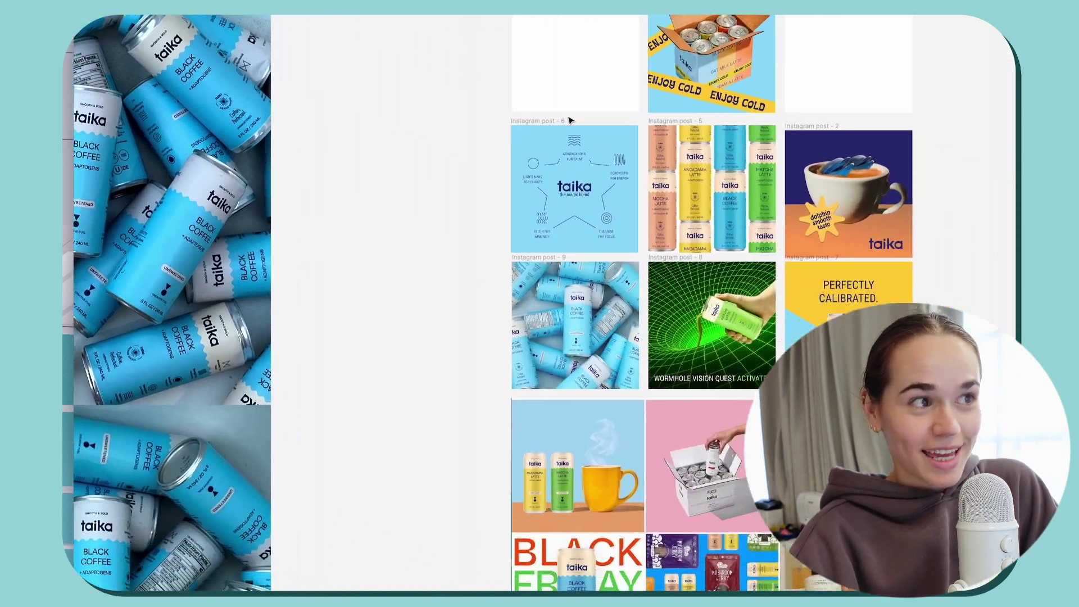
pyautogui.hscroll(5, 570, 121)
pyautogui.scroll(3, 148, 432)
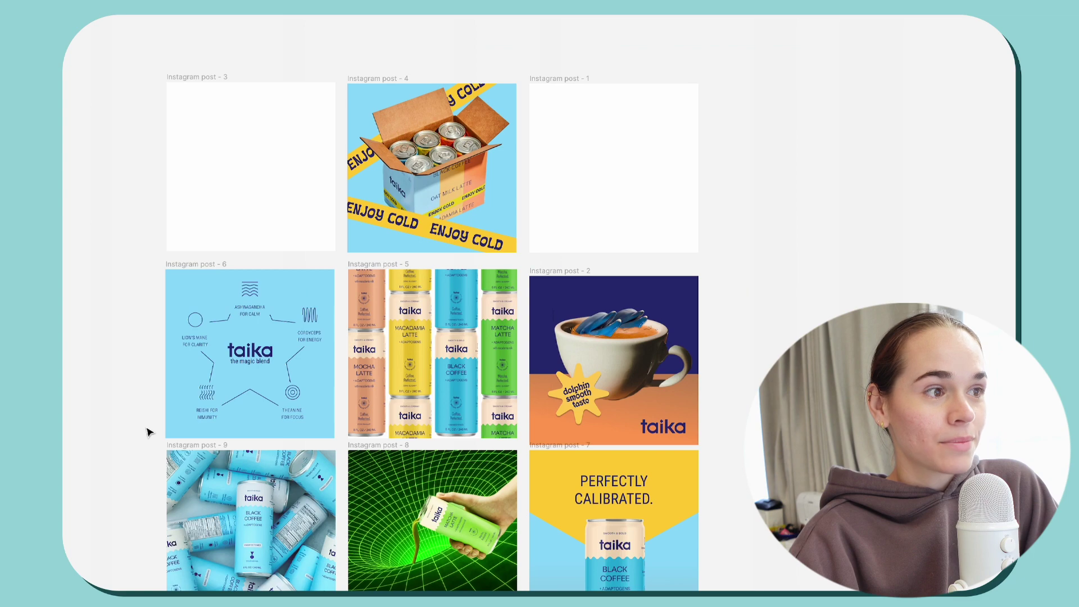
pyautogui.scroll(-3, 232, 206)
pyautogui.scroll(-5, 216, 306)
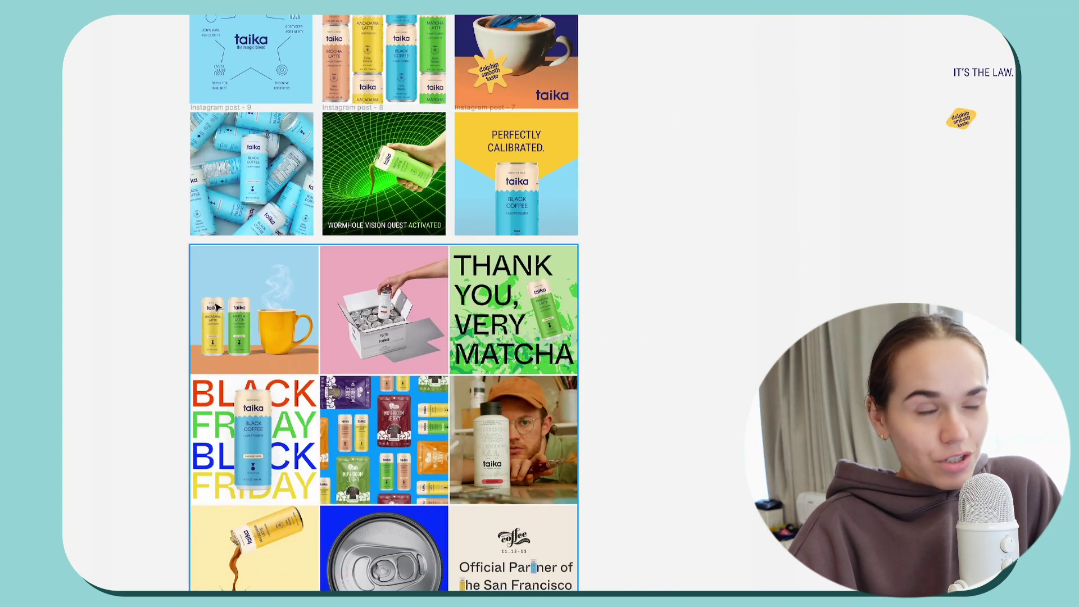
pyautogui.scroll(2, 221, 451)
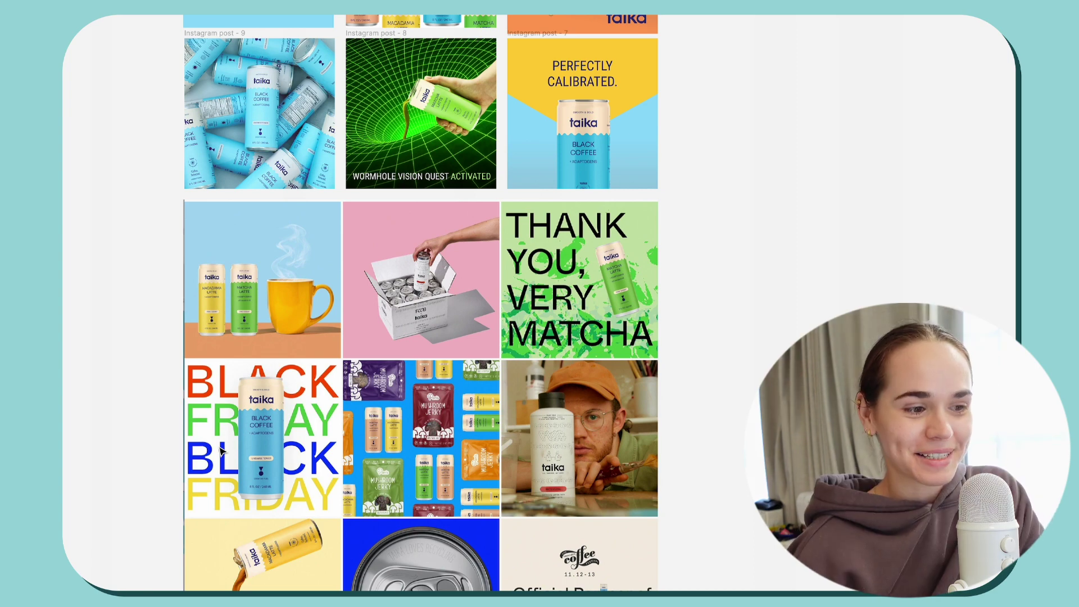
pyautogui.scroll(10, 221, 450)
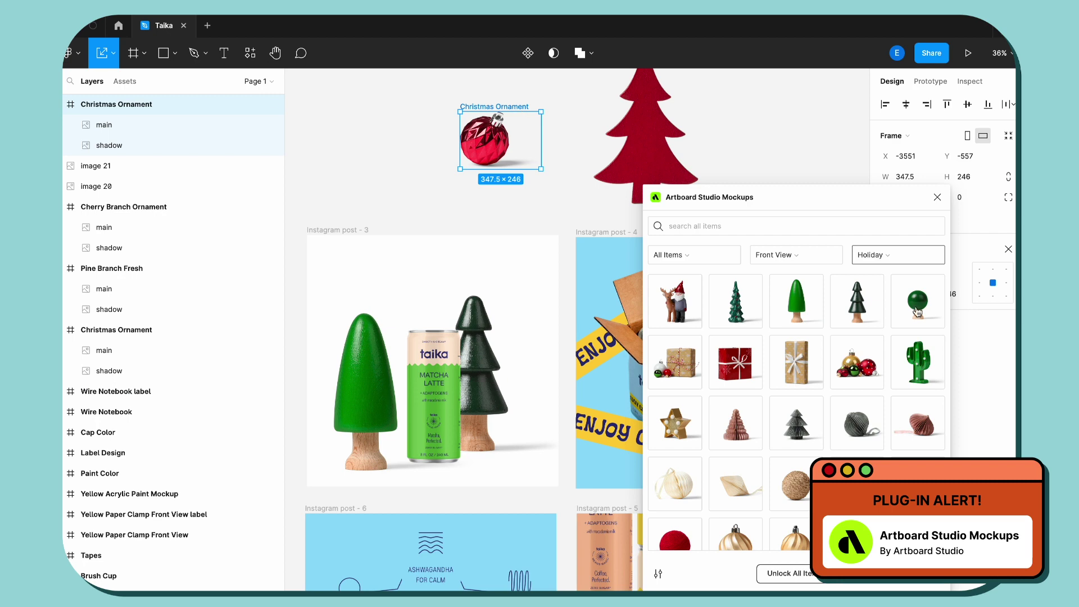
# Add the wooden tree and an ellipse to post 3, then paste and rotate another starburst group.
pyautogui.click(542, 294)
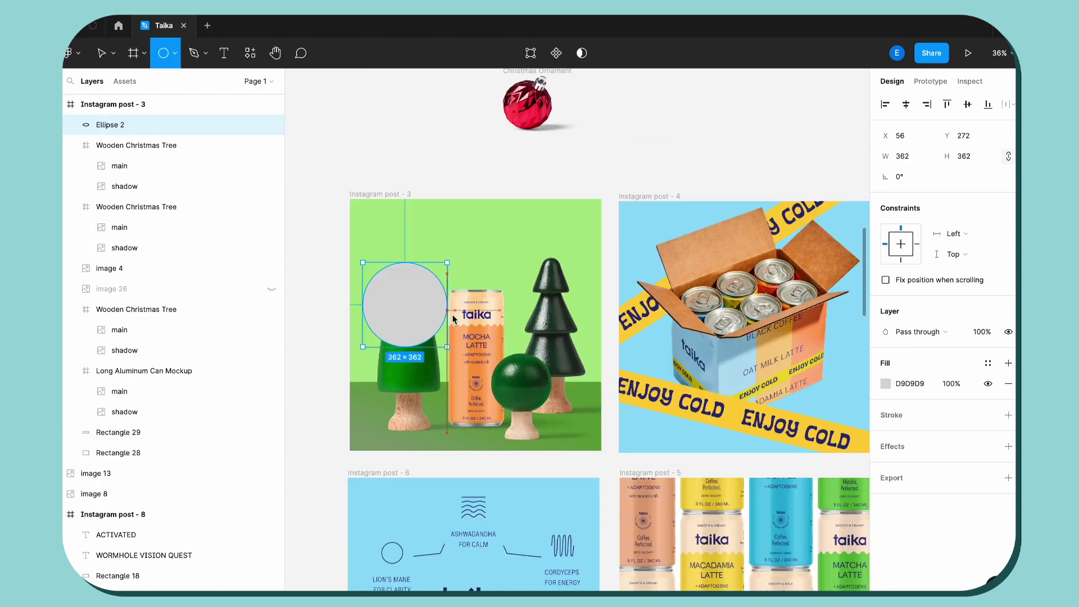
pyautogui.moveTo(419, 292); pyautogui.dragTo(428, 287)
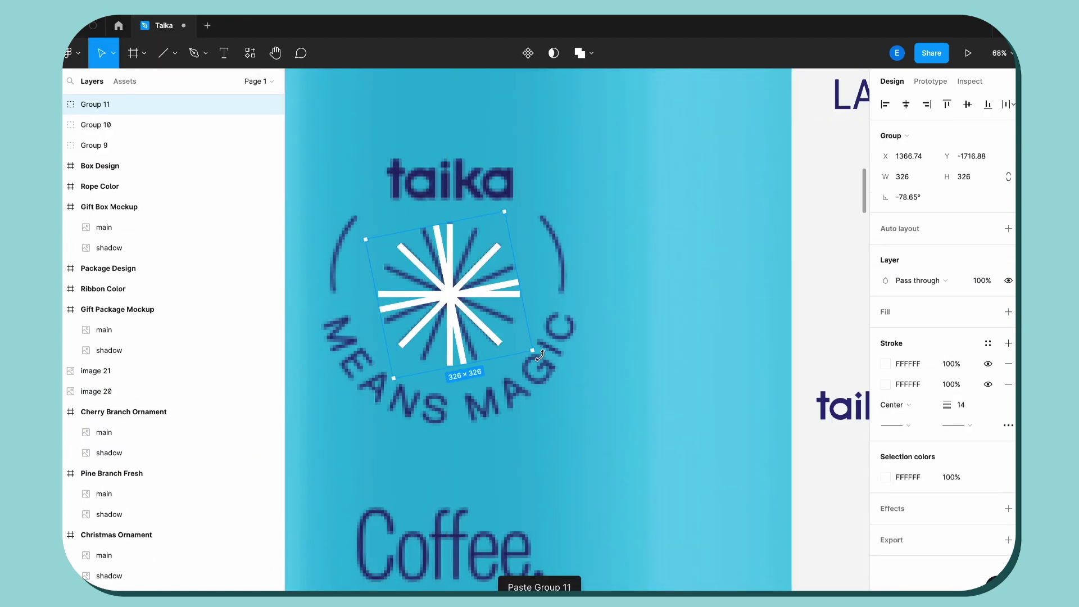
pyautogui.hotkey('ctrl', 'v')
pyautogui.moveTo(539, 329); pyautogui.dragTo(481, 380)
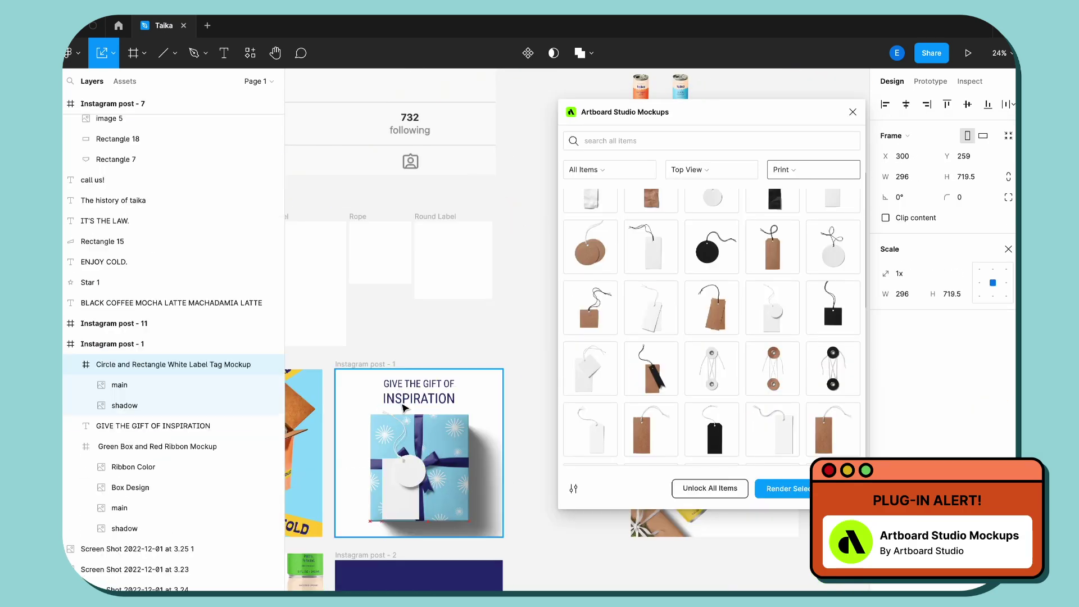
# Add more starbursts to the Box Design, move the tag onto the box, and curve MEANS MAGIC.
pyautogui.moveTo(418, 444); pyautogui.dragTo(416, 430)
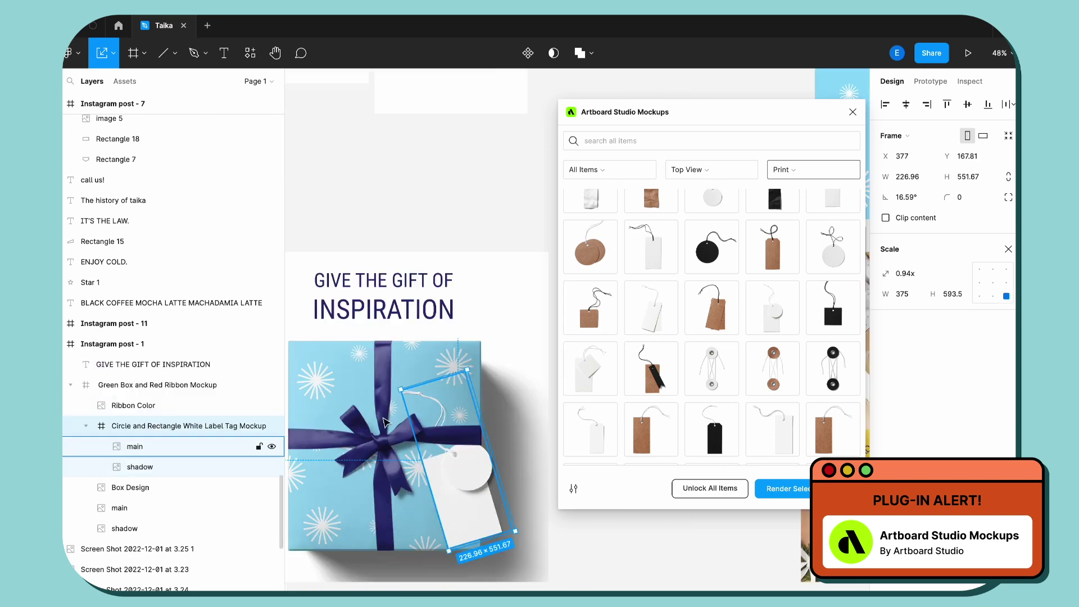
pyautogui.moveTo(449, 495); pyautogui.dragTo(431, 515)
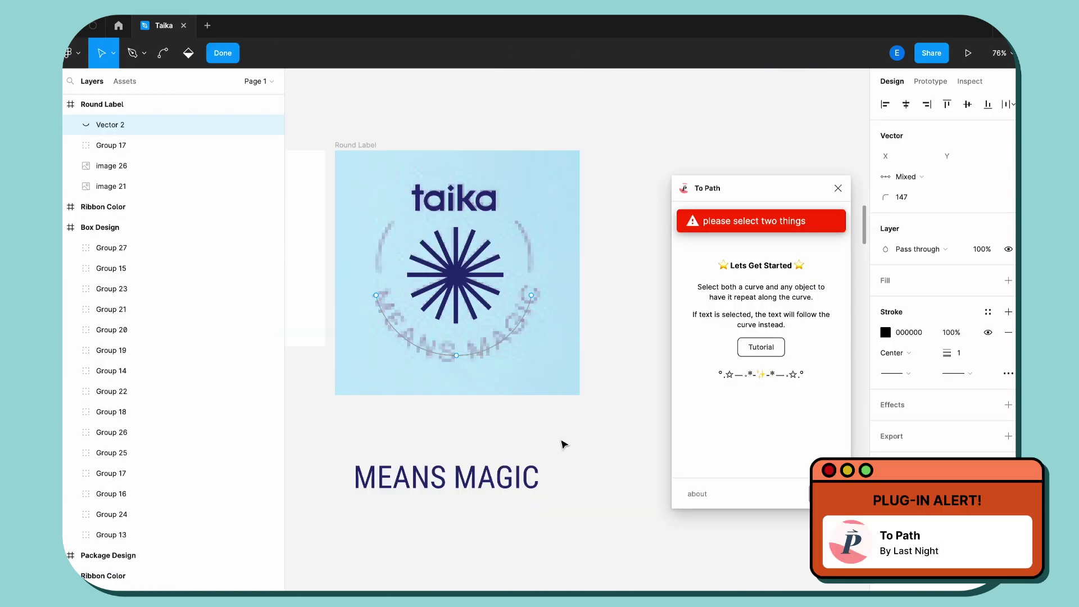
pyautogui.keyDown('shift'); pyautogui.click(481, 356); pyautogui.keyUp('shift')
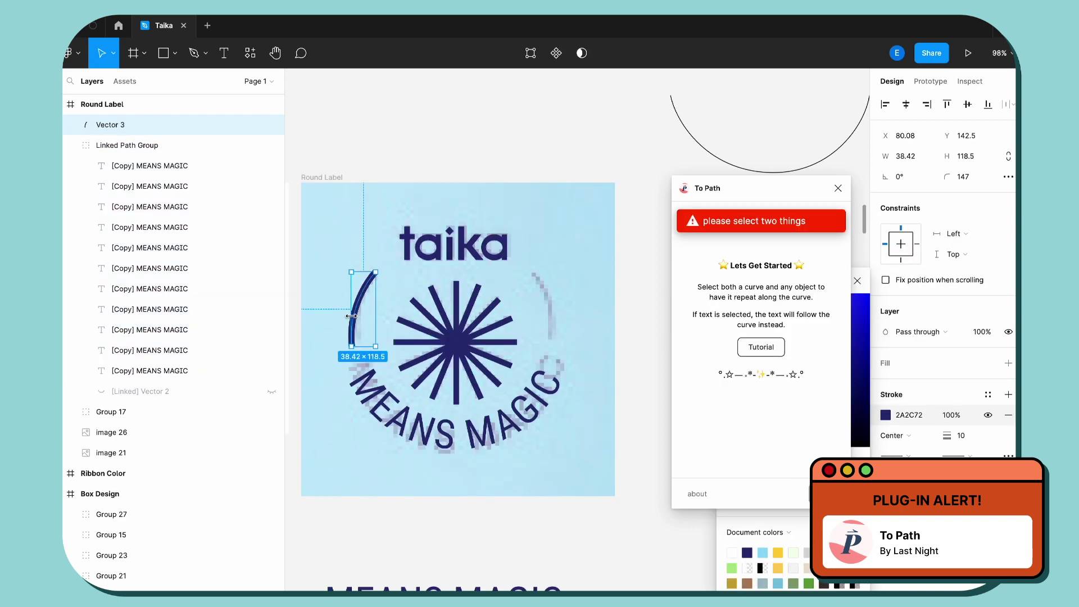
pyautogui.rightClick(612, 315)
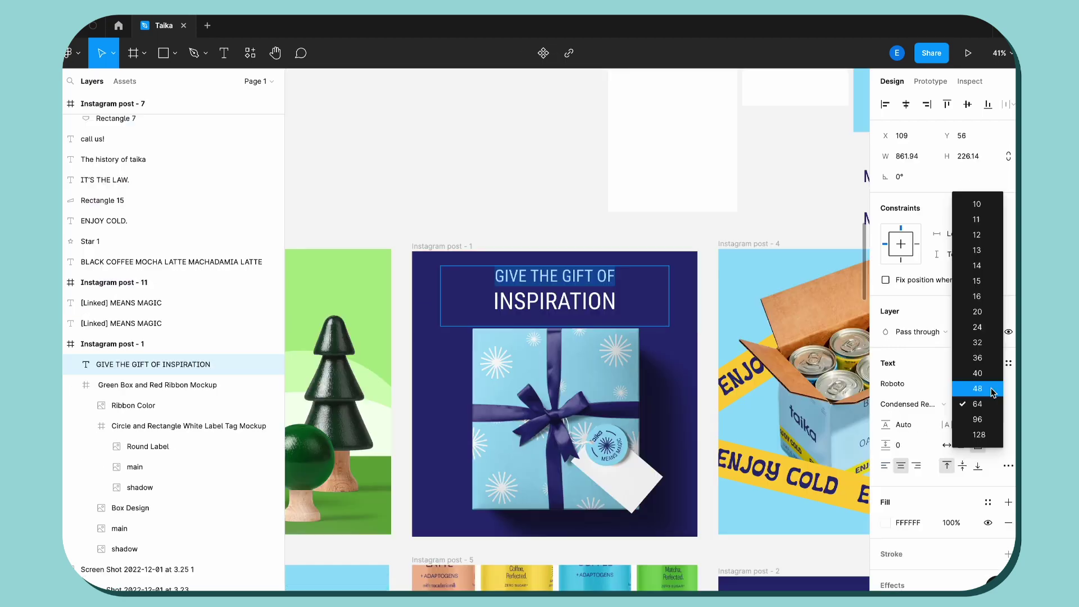
# Resize post 1's title, tilt the cans image, add a black Multiply gradient overlay, and make post 3 read HO HO HO.
pyautogui.click(987, 388)
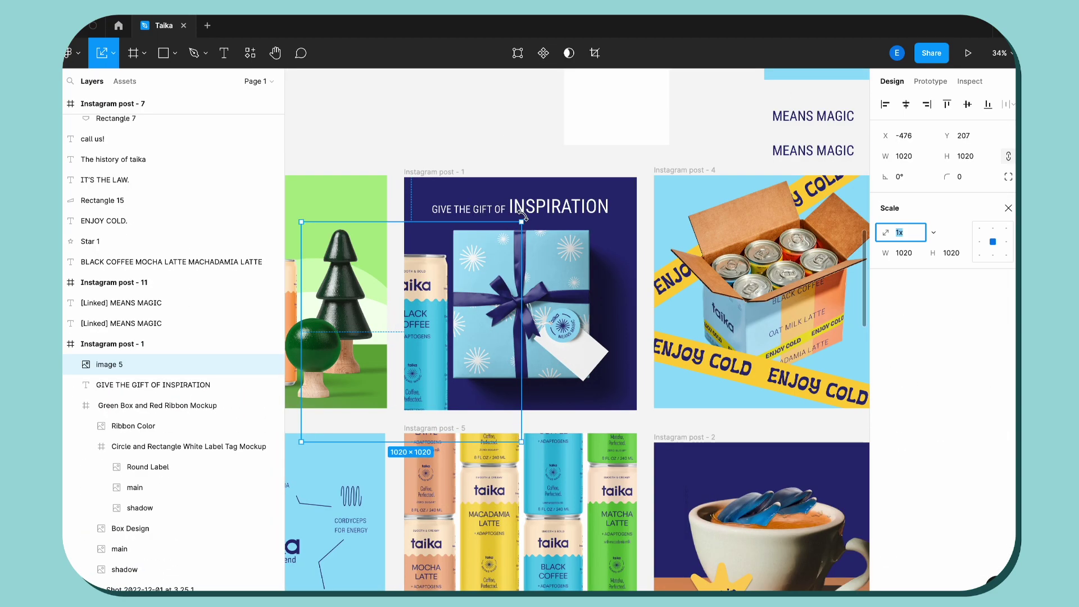
pyautogui.moveTo(521, 213); pyautogui.dragTo(531, 220)
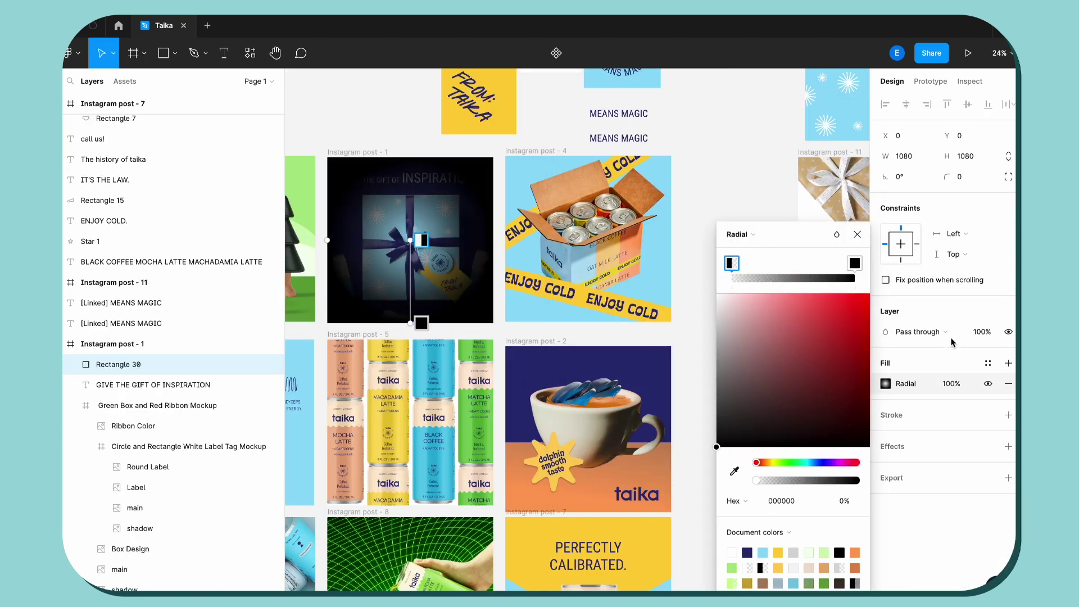
pyautogui.click(917, 332)
pyautogui.click(922, 509)
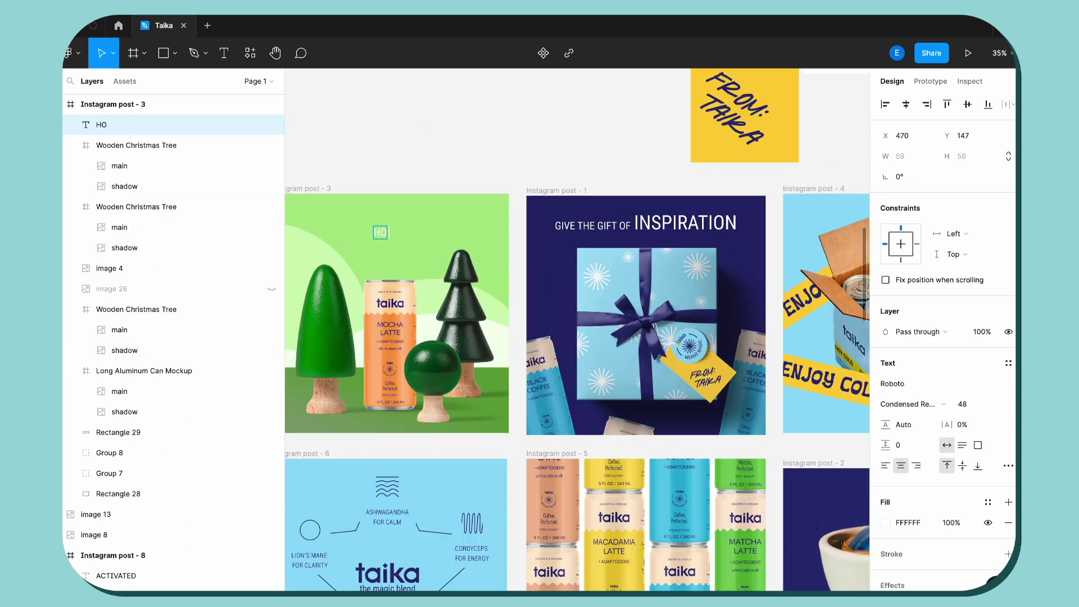
pyautogui.write('HO HO')
pyautogui.press('k')
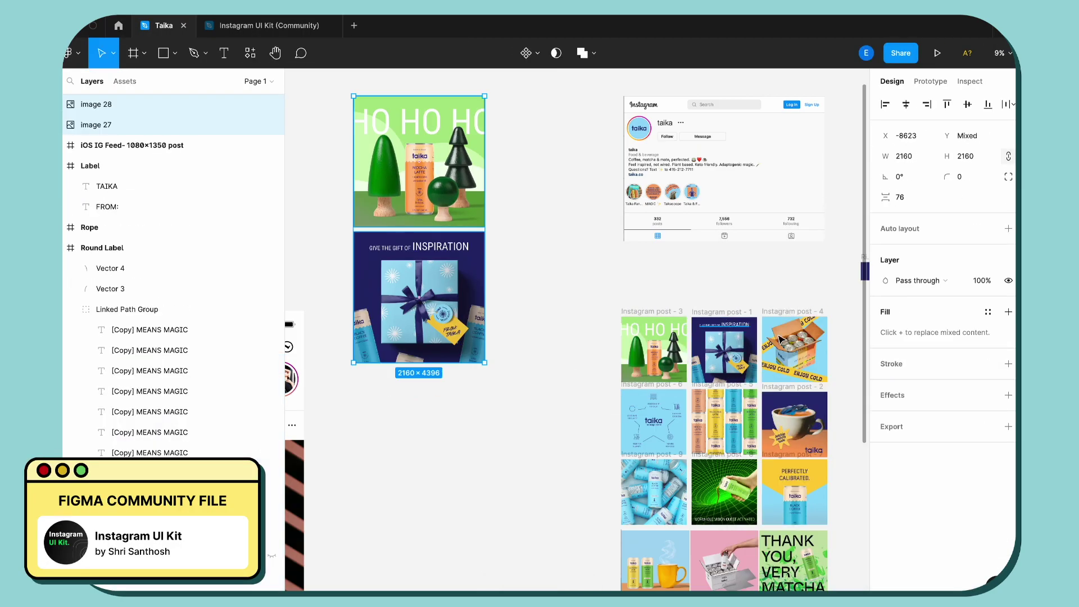
# Paste the first post image and duplicate the iOS IG Feed frames into rows.
pyautogui.hotkey('ctrl', 'v')
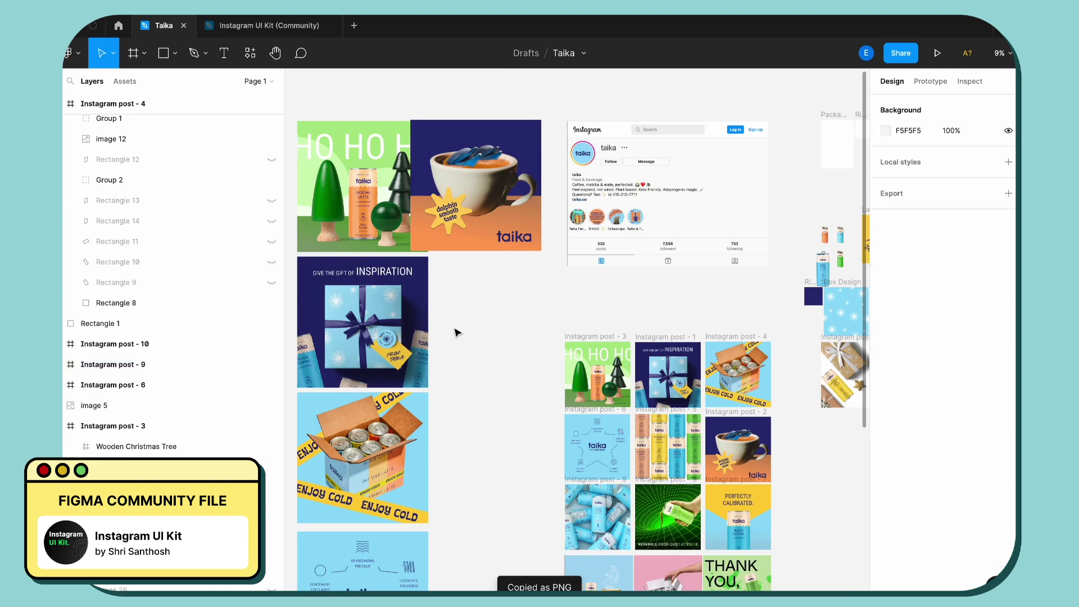
# Paste the remaining post images, including the gift and box-of-cans posts, into the frames and play Flow 1.
pyautogui.hotkey('ctrl', 'v')
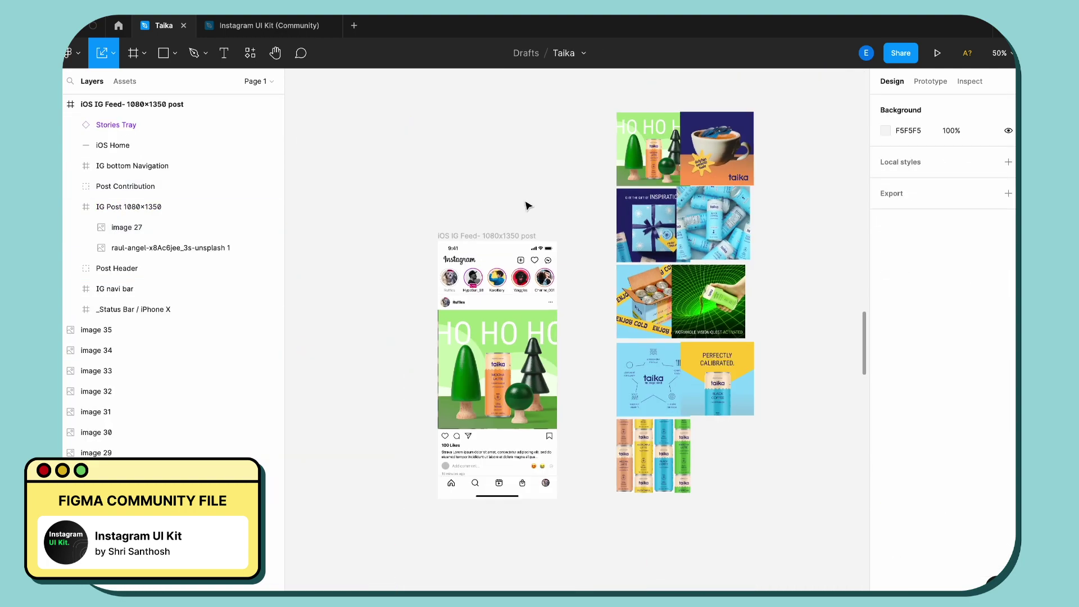
pyautogui.scroll(-2, 526, 205)
pyautogui.moveTo(572, 235); pyautogui.dragTo(438, 237)
pyautogui.moveTo(700, 225); pyautogui.dragTo(398, 446)
pyautogui.hotkey('ctrl', 'd')
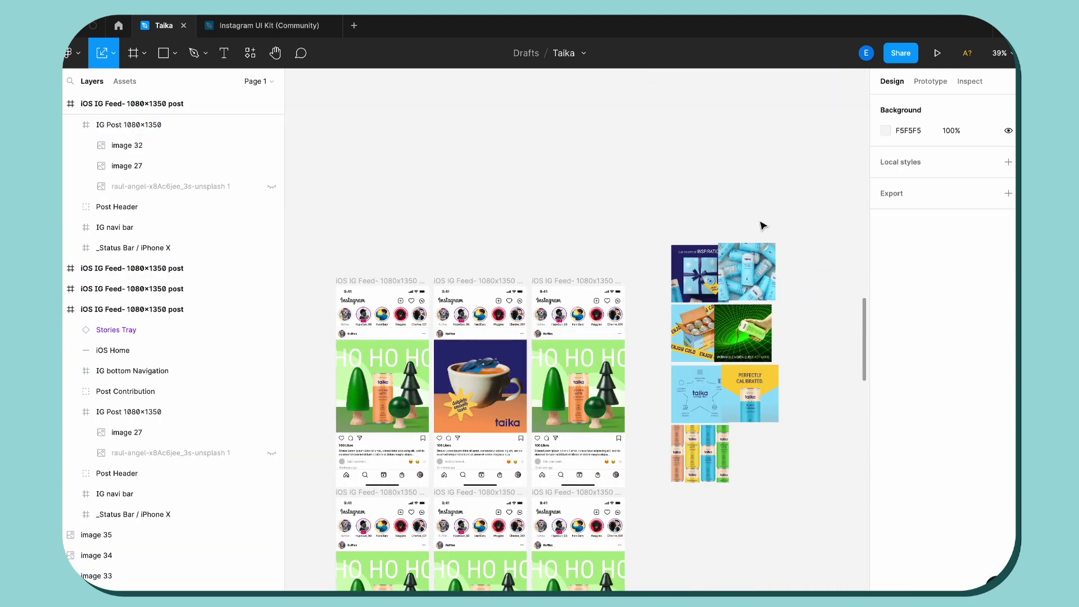
pyautogui.hotkey('ctrl', 'v')
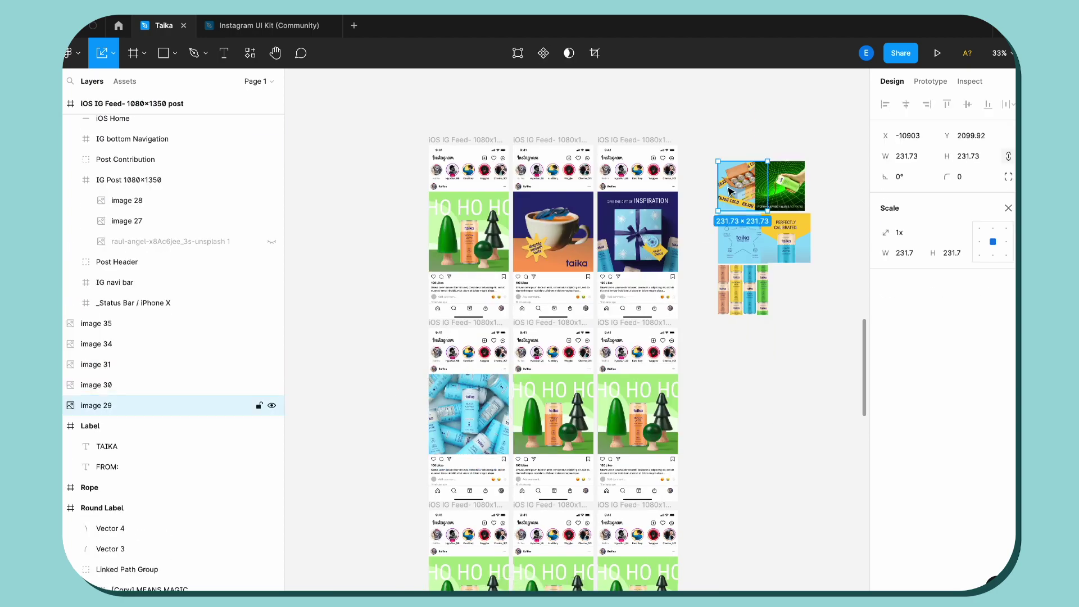
pyautogui.hotkey('ctrl', 'v')
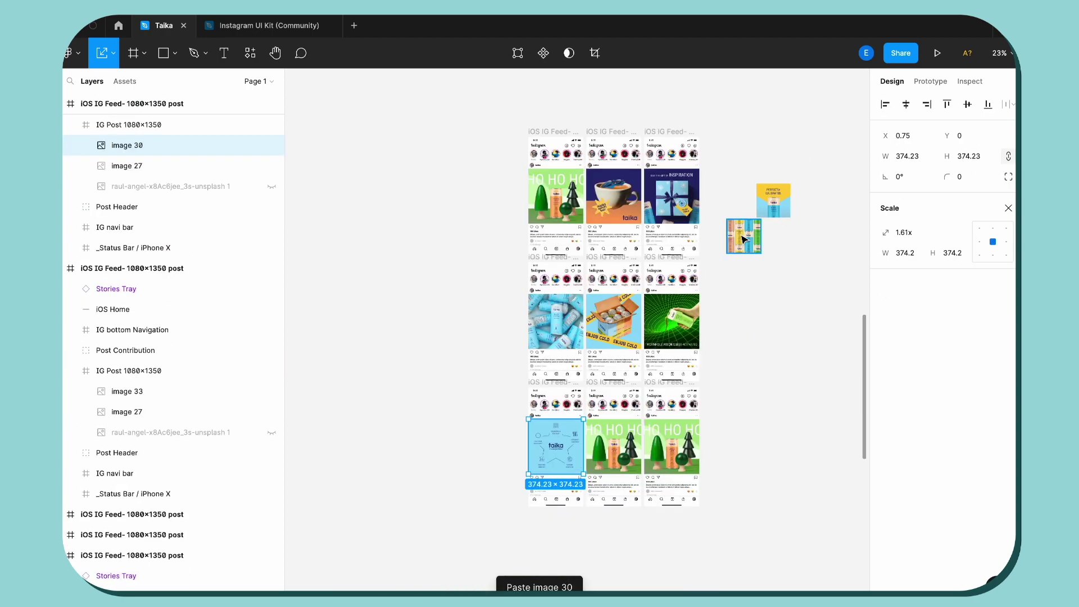
pyautogui.hotkey('ctrl', 'v')
pyautogui.press('Escape')
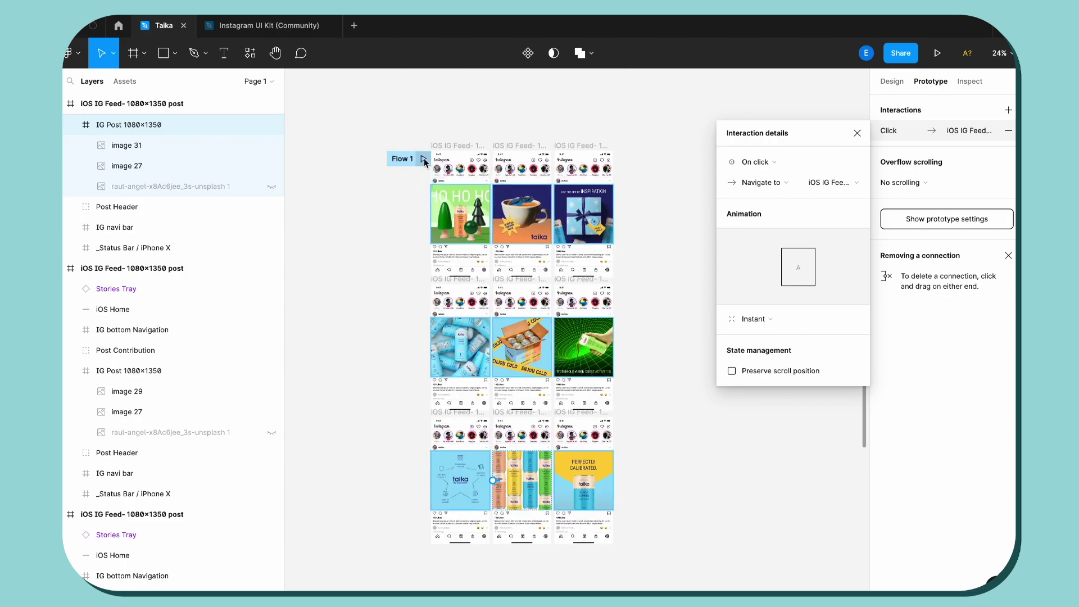
pyautogui.click(424, 160)
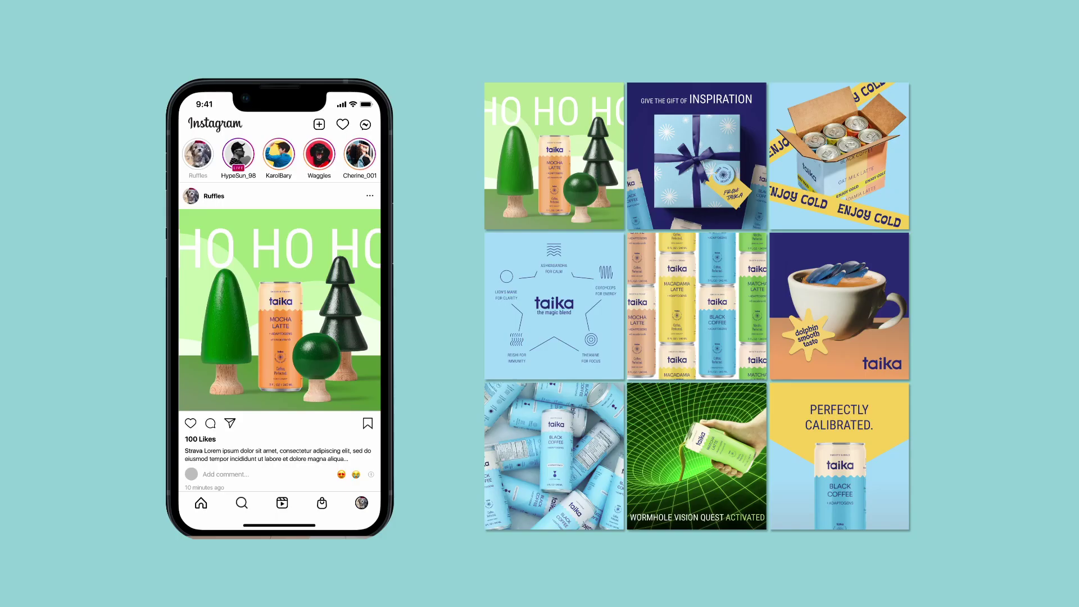